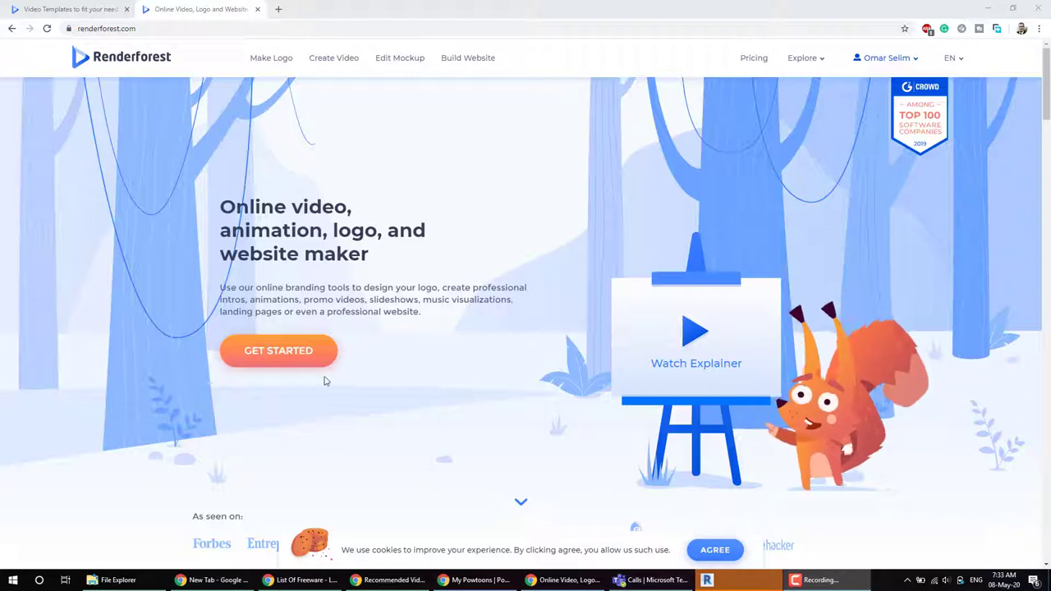
Step: Choose Video from the Get Started options and reach the video template gallery
left_click(291, 354)
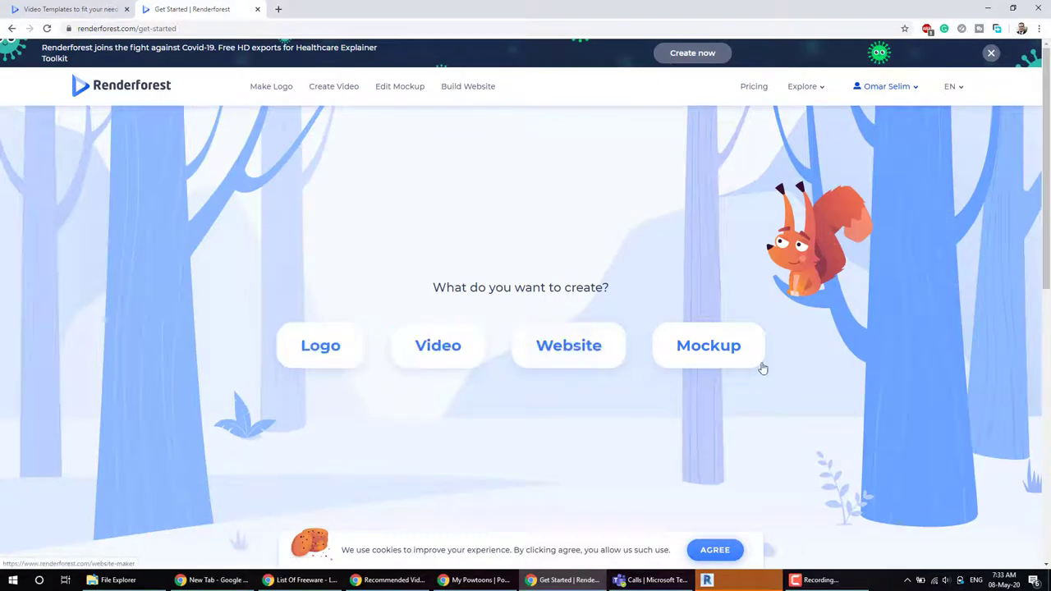
left_click(438, 347)
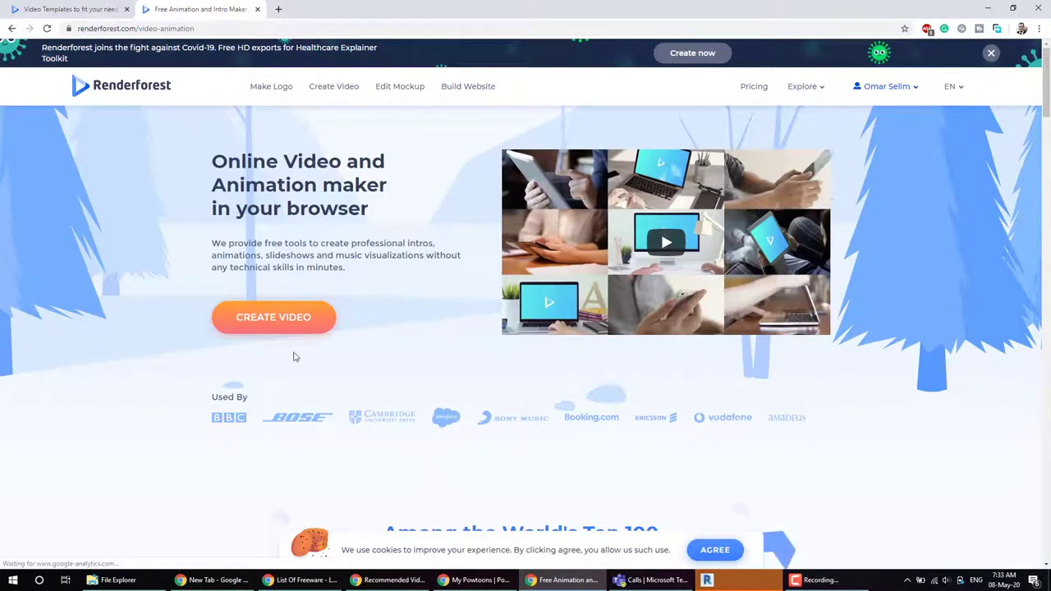
left_click(287, 329)
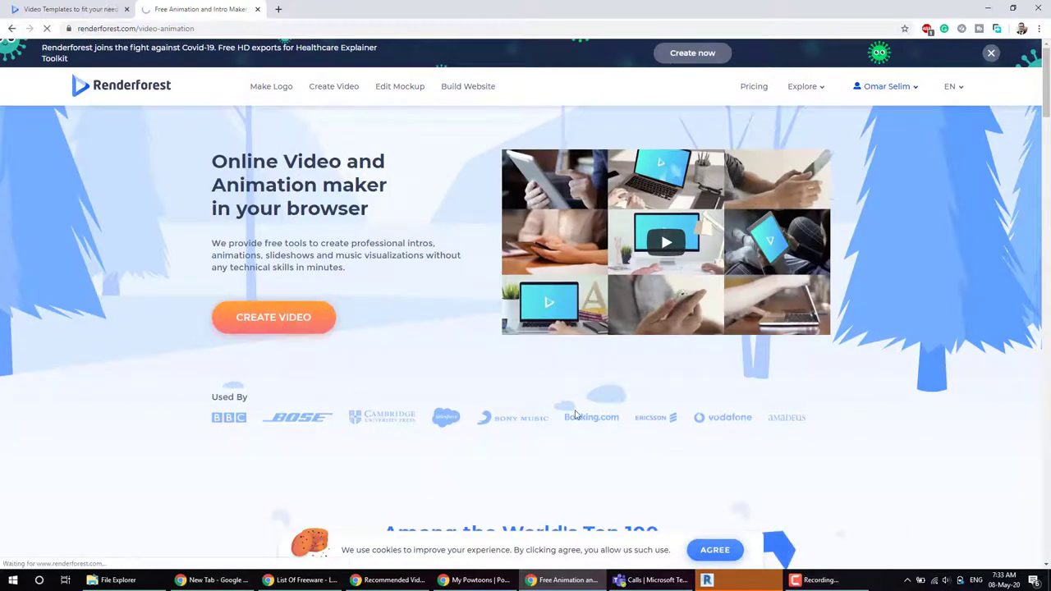
Step: Browse the templates and start a new project from Clean Line-Style Logo
scroll(588, 415, "down", 3)
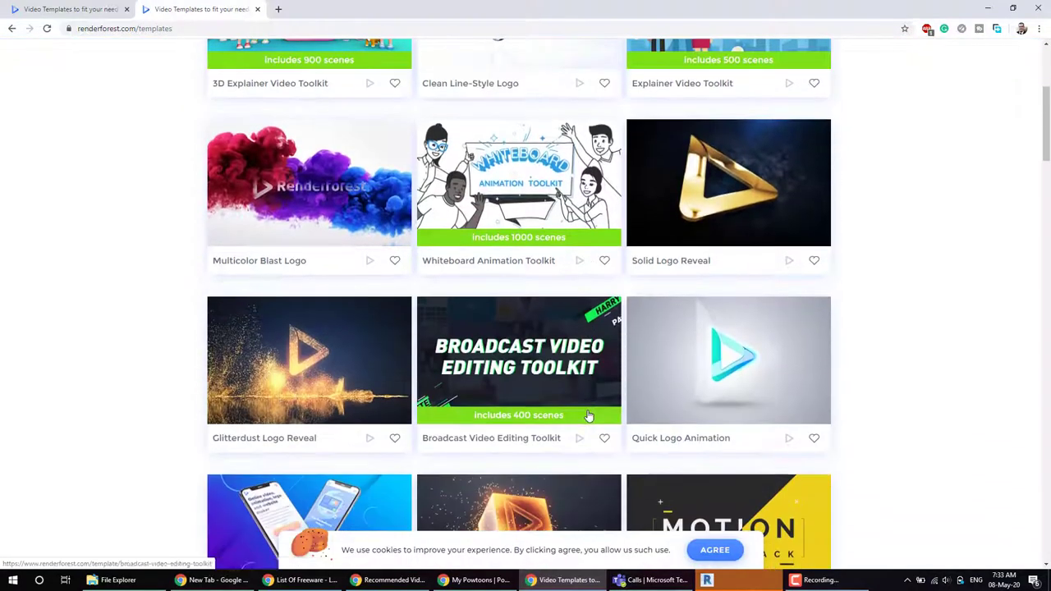
scroll(587, 415, "down", 3)
mouse_move(519, 265)
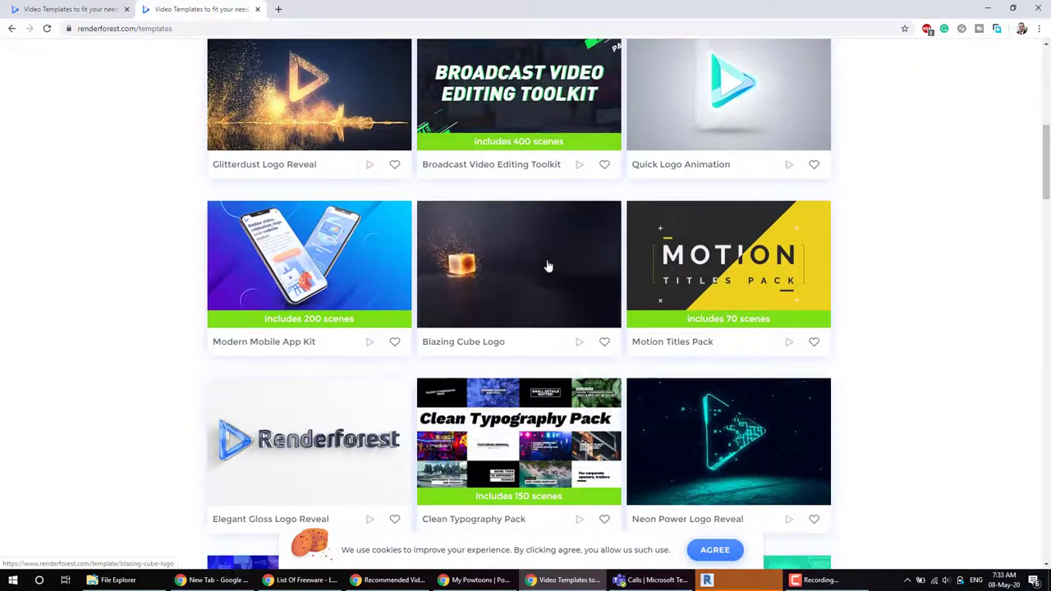
scroll(512, 293, "up", 3)
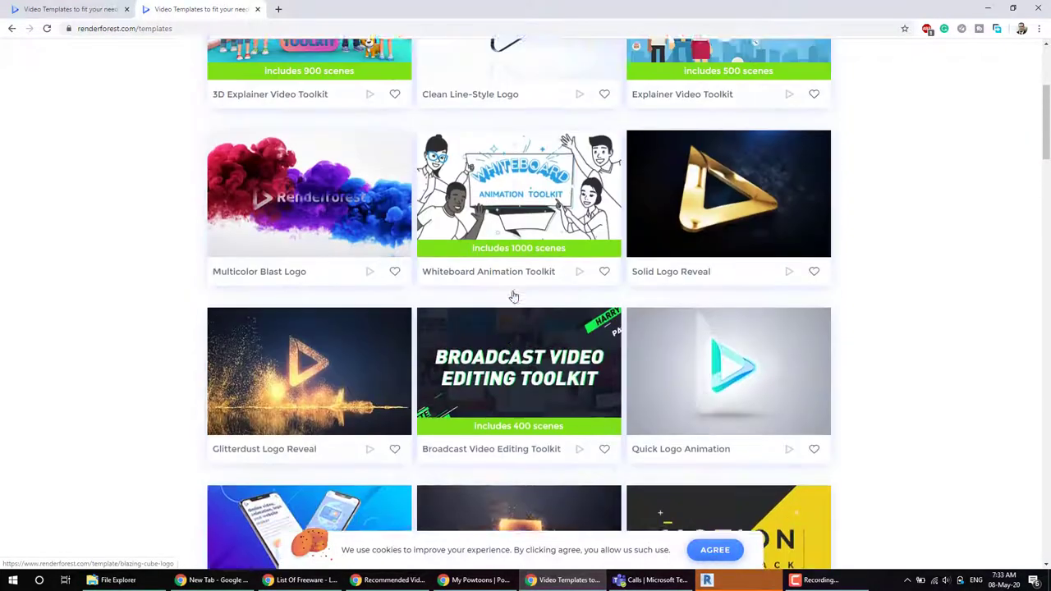
scroll(531, 229, "up", 3)
left_click(531, 212)
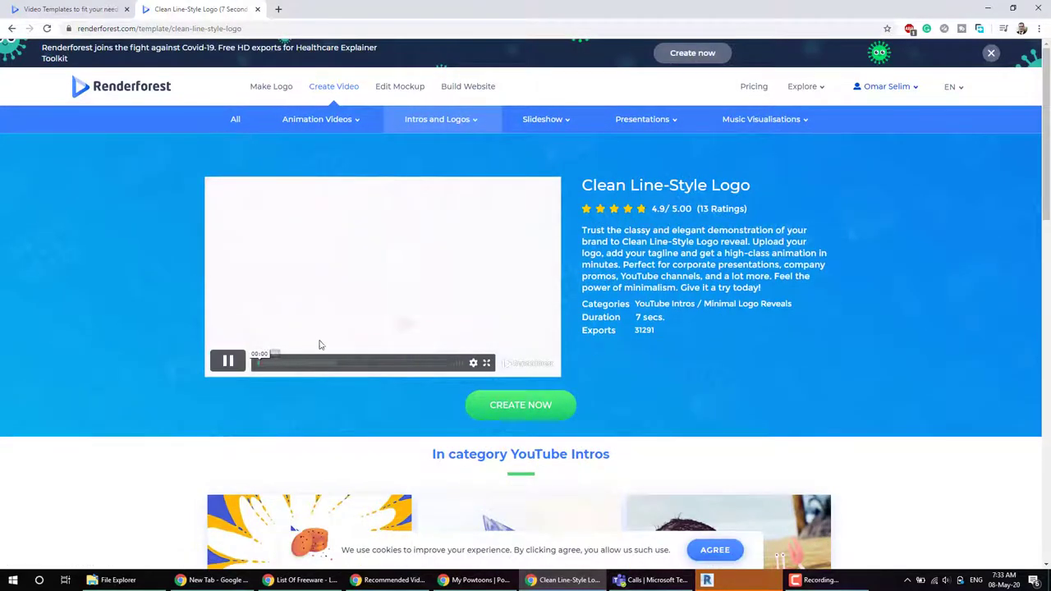
left_click(227, 361)
left_click(542, 406)
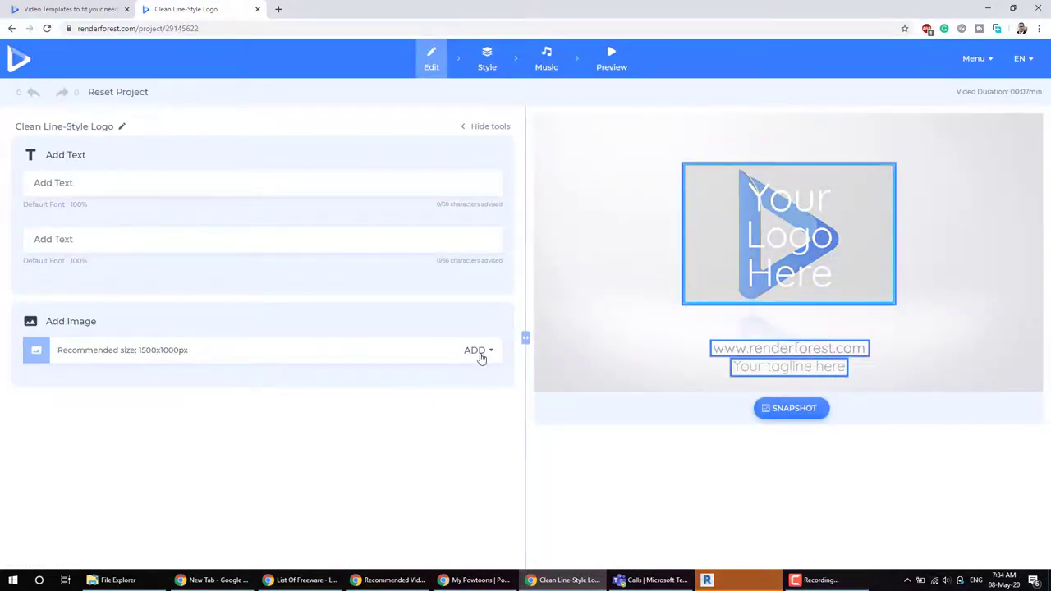
Step: Upload LOGO1 small.png into the intro's logo slot and confirm it in the image editor
left_click(481, 353)
left_click(452, 381)
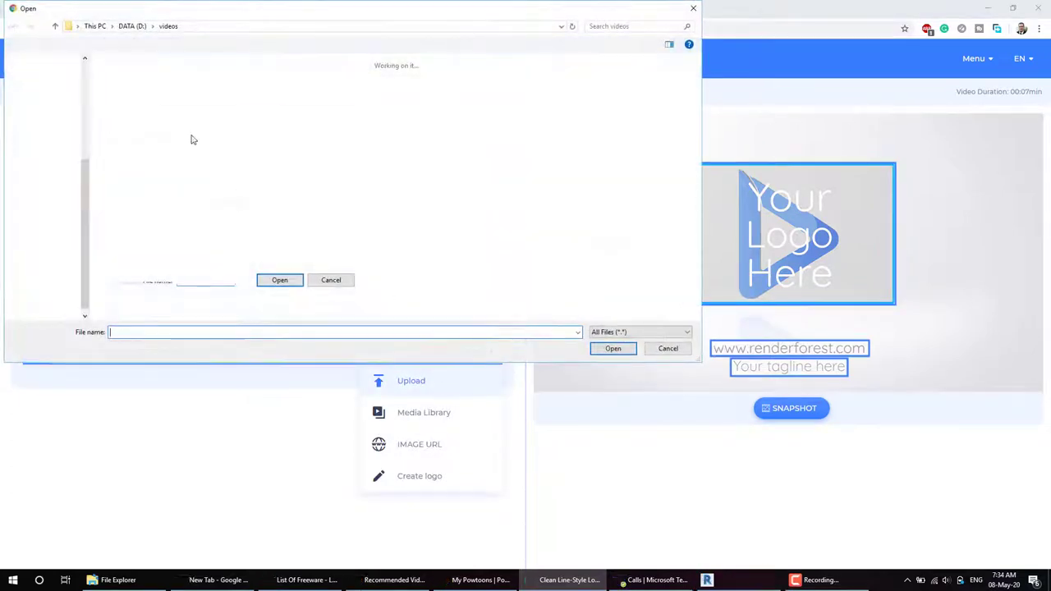
double_click(162, 256)
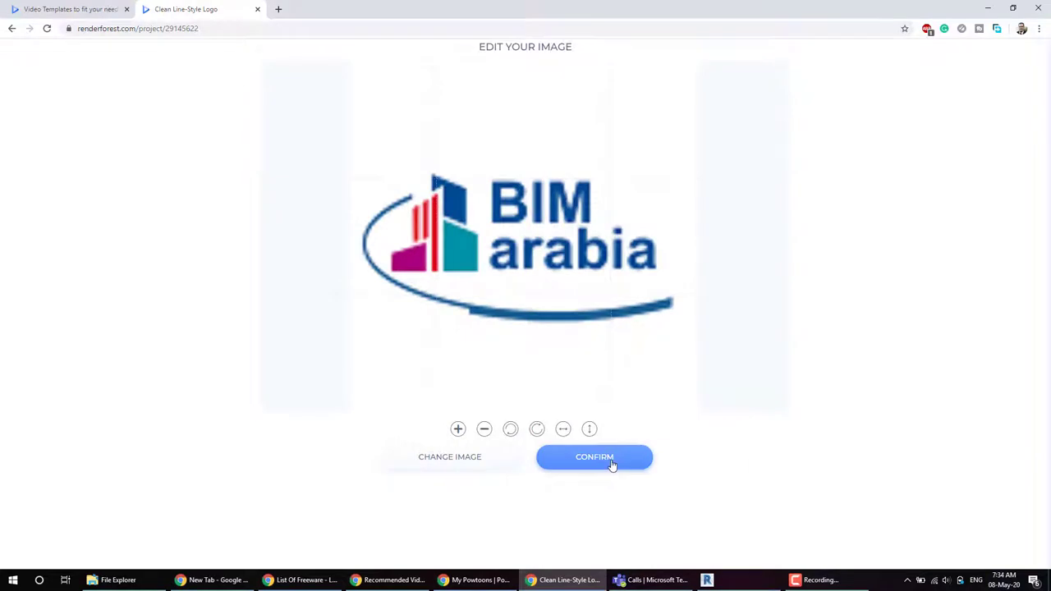
left_click(613, 465)
left_click(74, 183)
type("bimarabia.com")
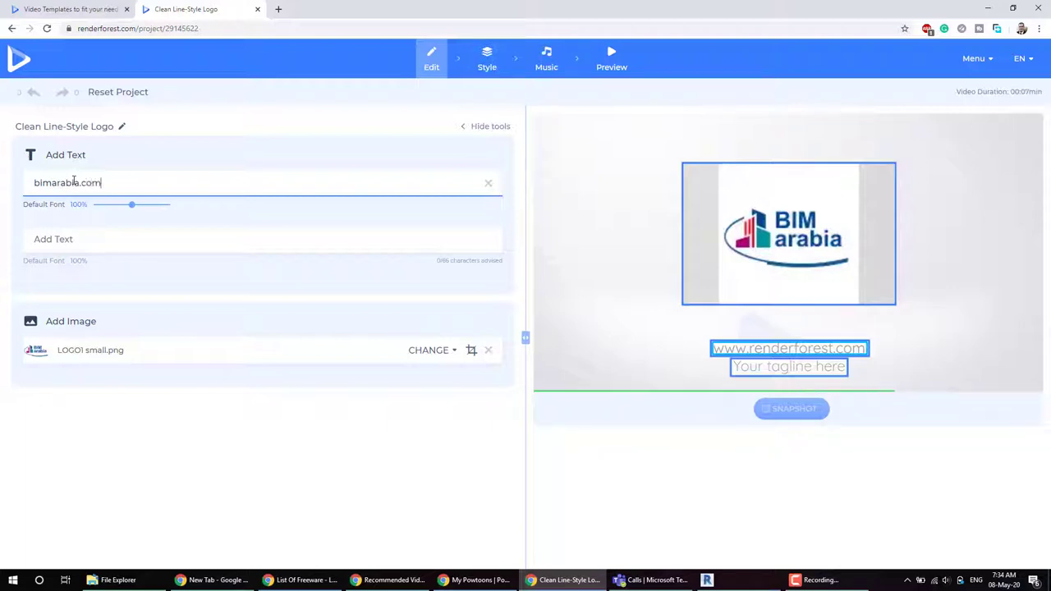
Step: Enter bimarabia.com as the first text line and bimarabia as the second
key("Return")
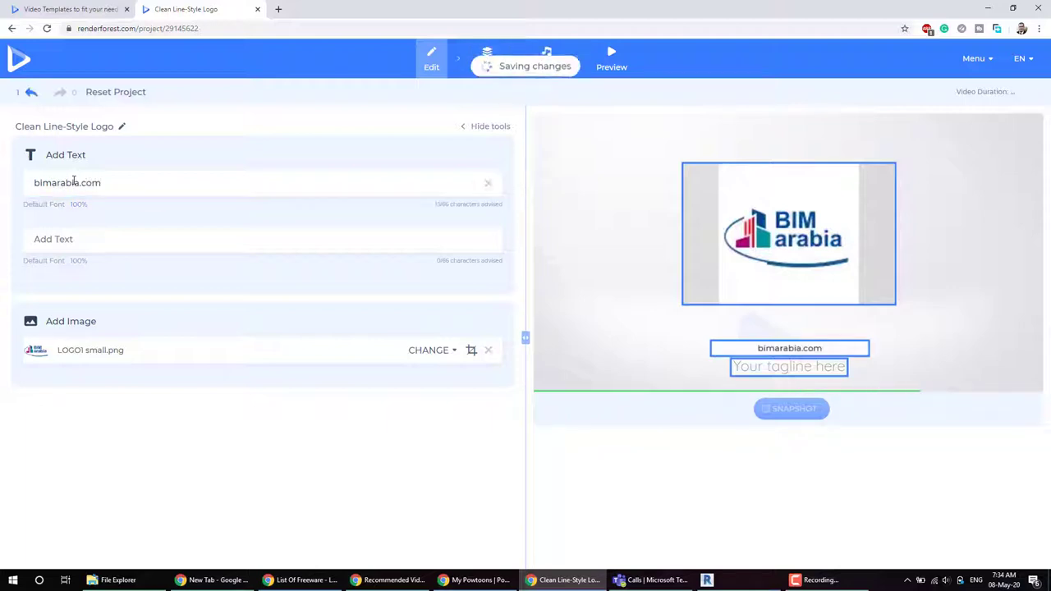
left_click(144, 240)
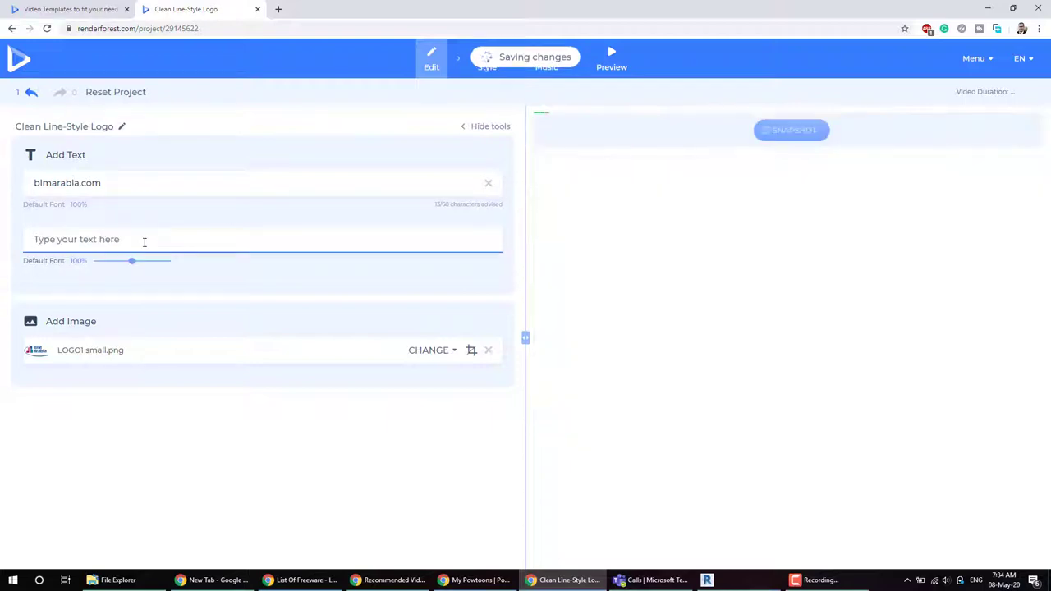
type("bimarabi")
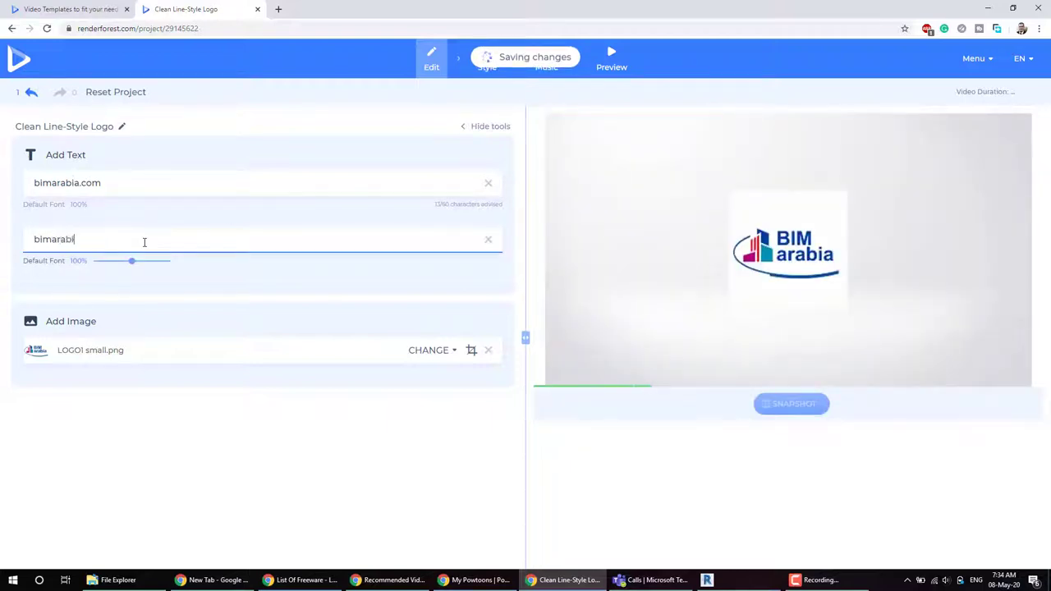
type("a")
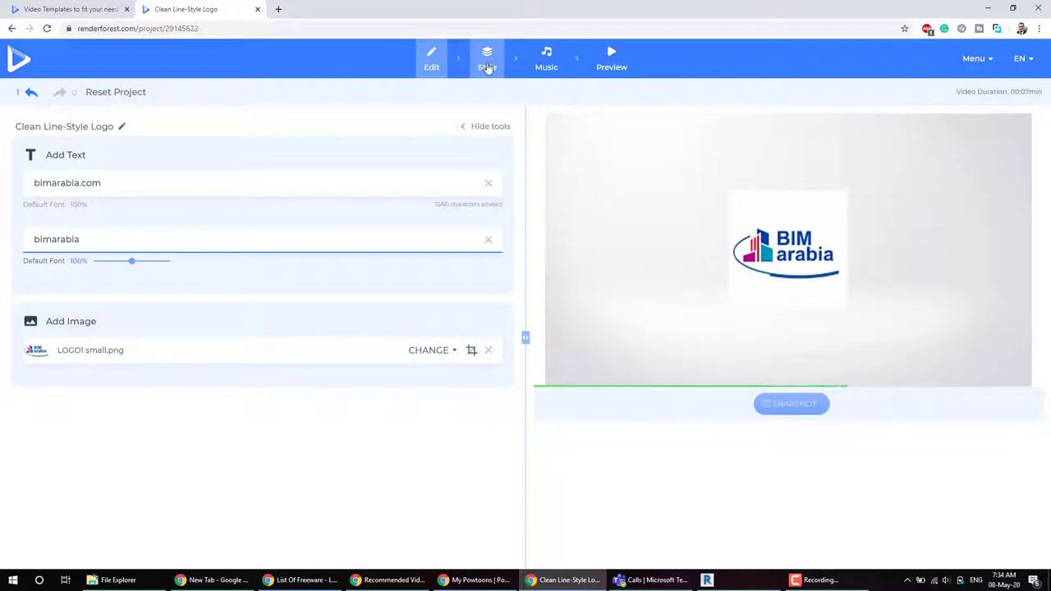
Step: Pass through the Style and Music tabs and render a free watermarked preview of the intro
left_click(487, 65)
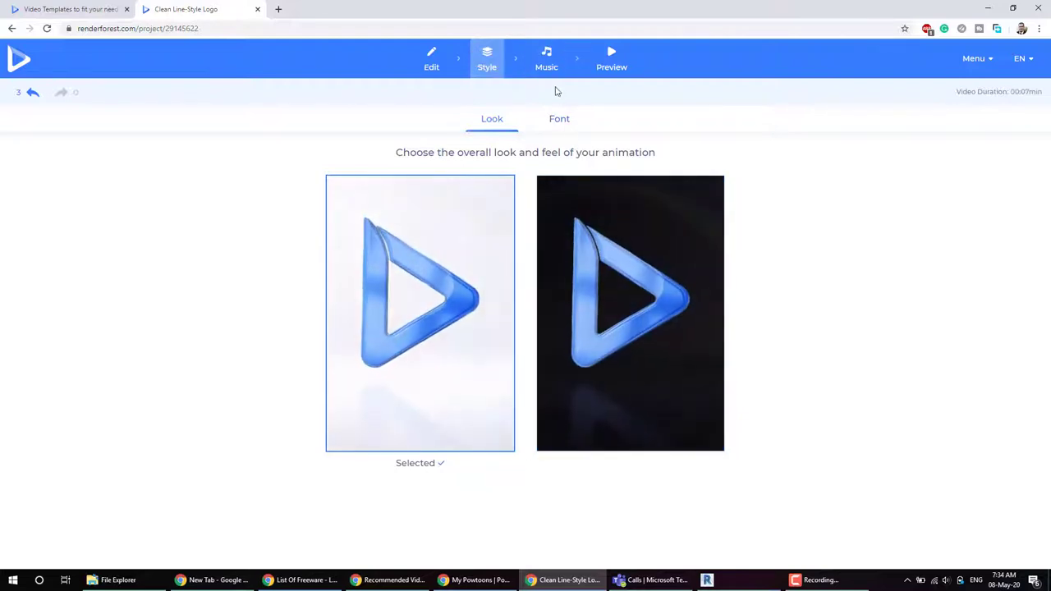
left_click(555, 65)
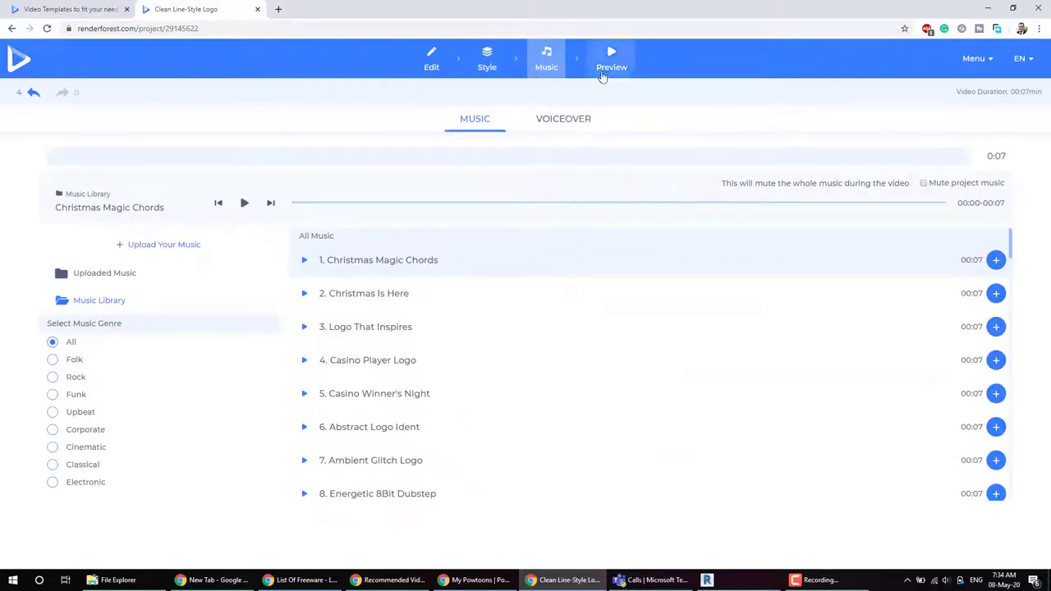
left_click(610, 64)
left_click(599, 304)
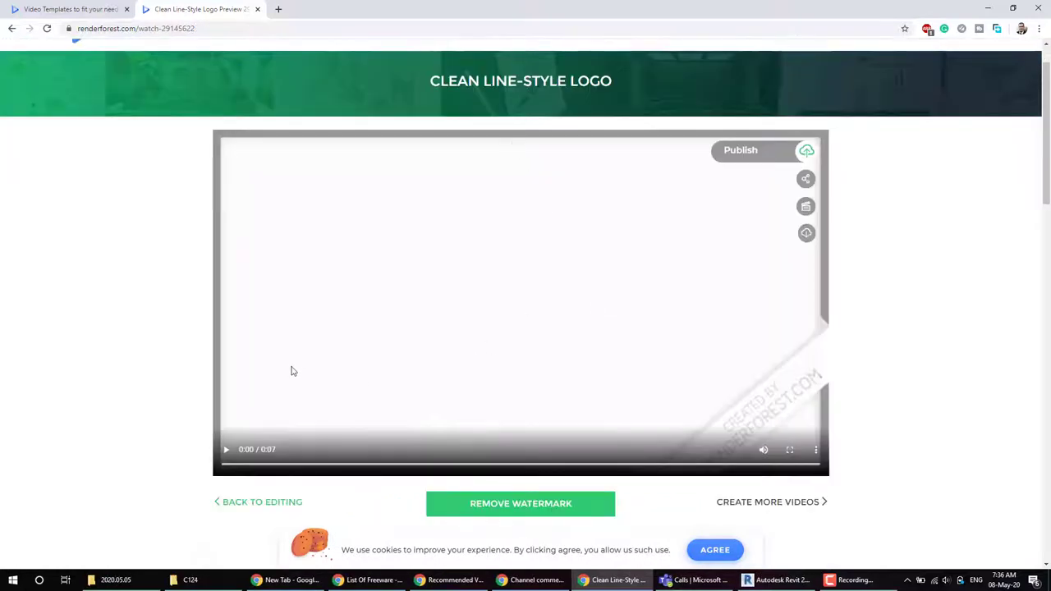
Step: Play the 0:07 watermarked logo preview, then return to the video templates gallery
left_click(229, 452)
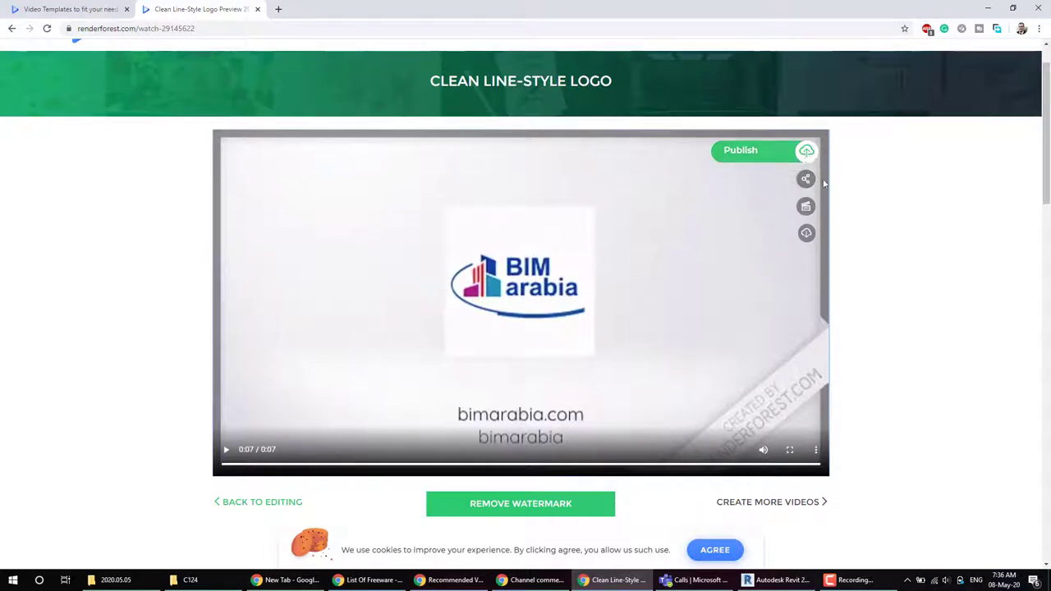
scroll(826, 366, "down", 2)
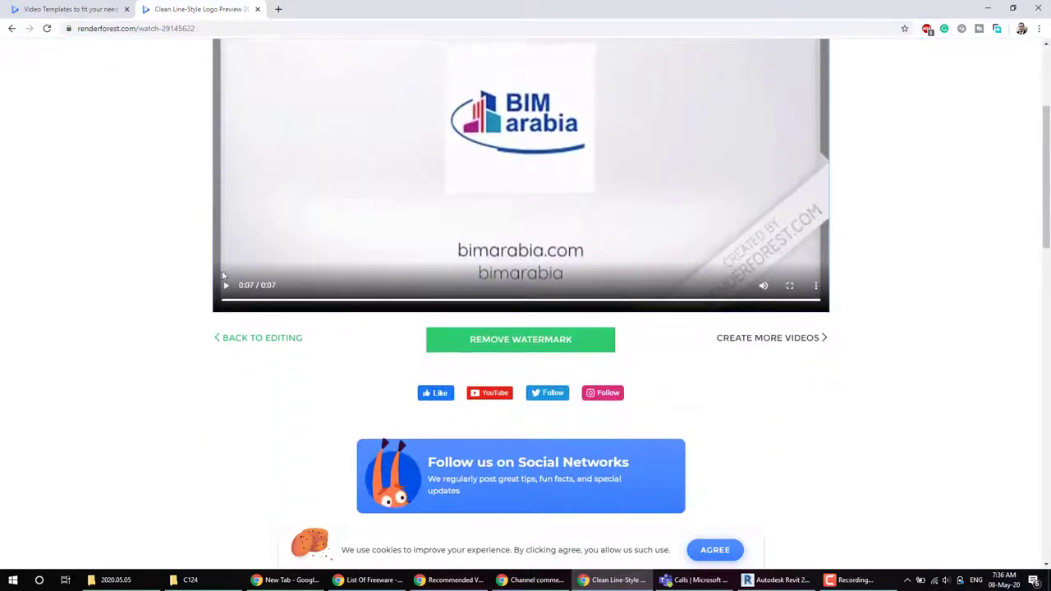
scroll(452, 441, "up", 1)
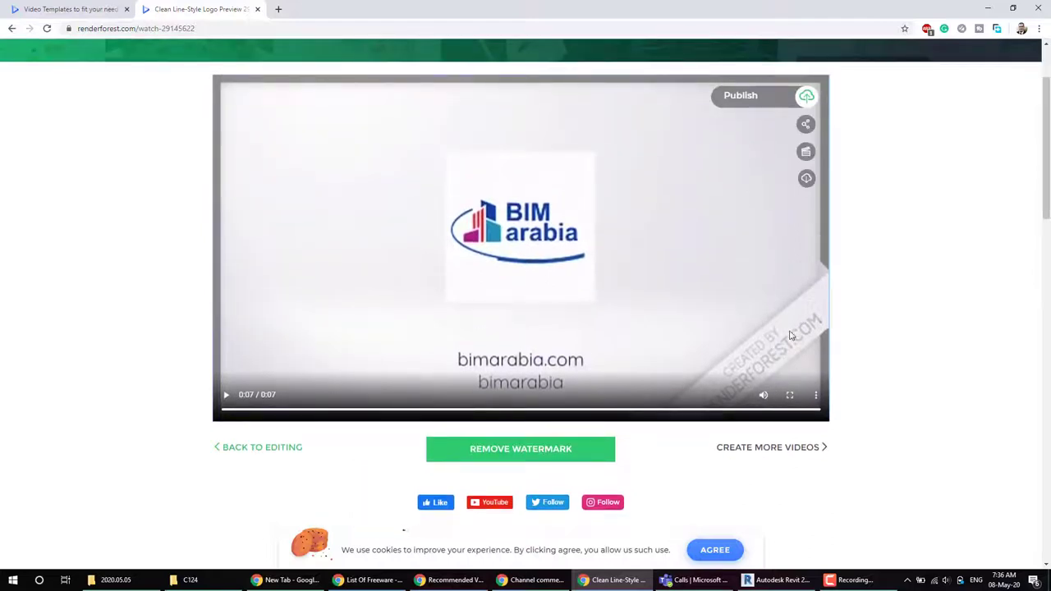
scroll(720, 405, "up", 1)
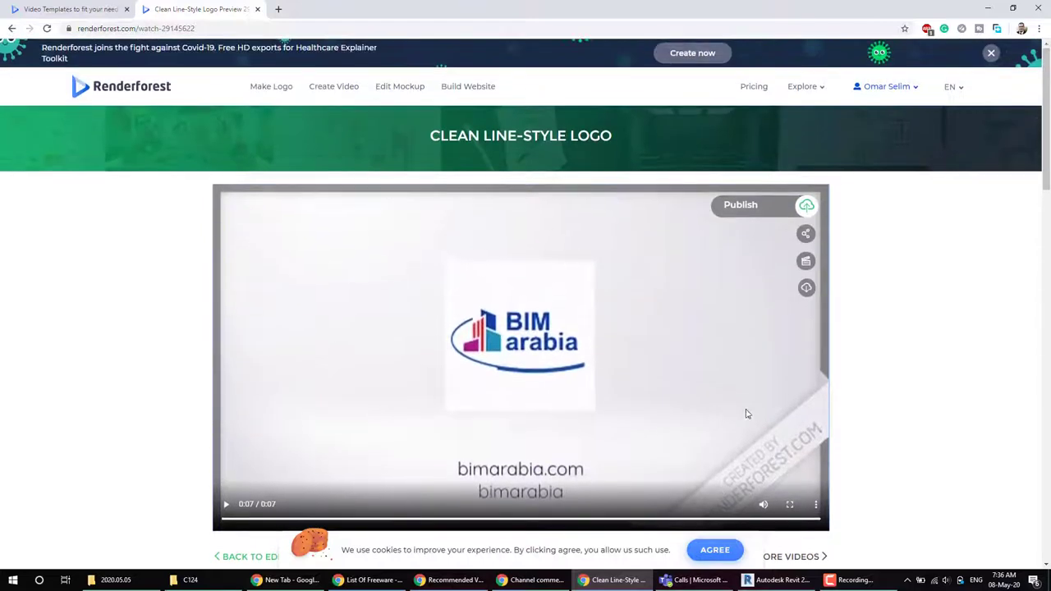
scroll(756, 468, "down", 1)
scroll(485, 296, "up", 1)
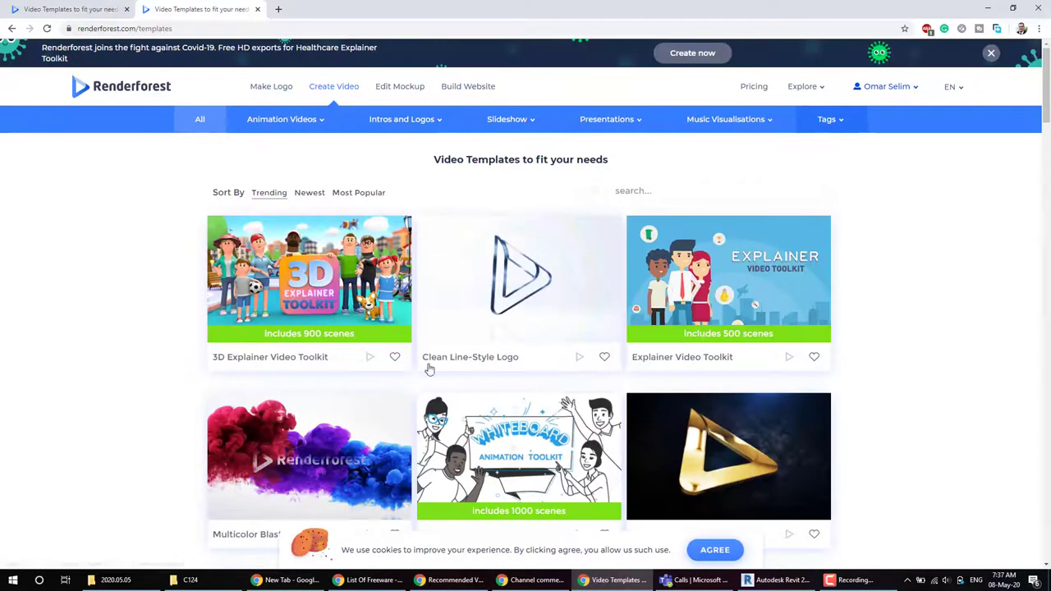
Step: Start a new project from the Multicolor Blast Logo template
scroll(331, 349, "down", 2)
mouse_move(310, 426)
left_click(326, 347)
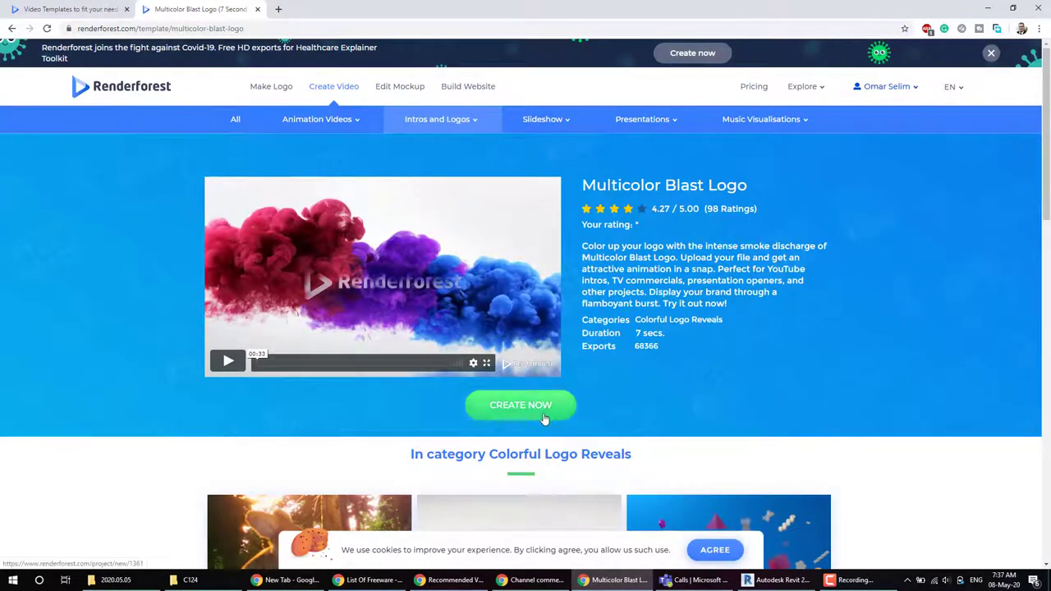
left_click(543, 419)
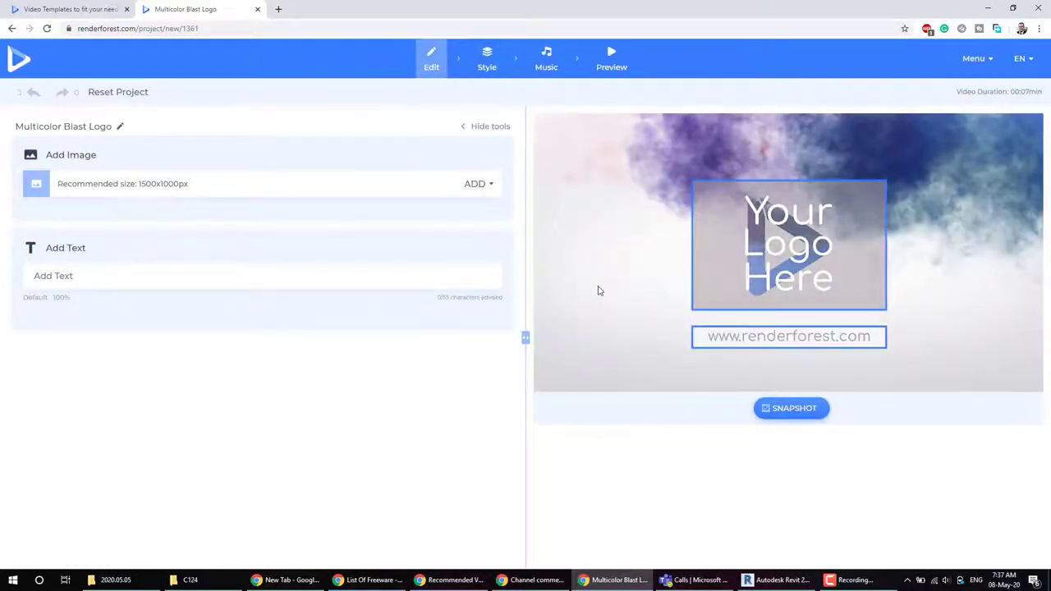
Step: Enter bimarabia as the text line and upload LOGO1 small.png as the logo
left_click(408, 281)
type("bimarabia")
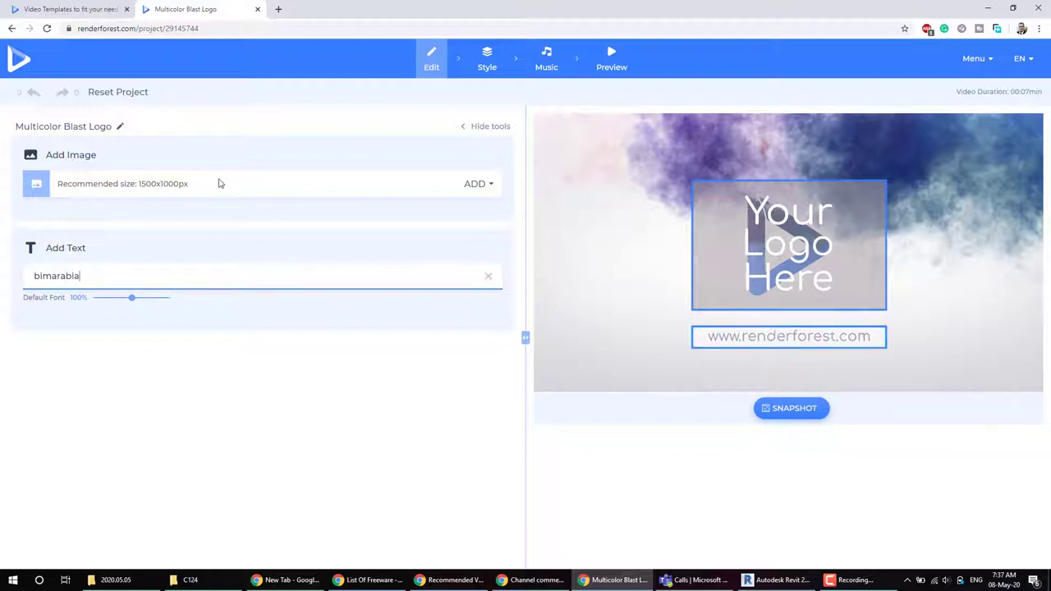
left_click(277, 204)
left_click(484, 188)
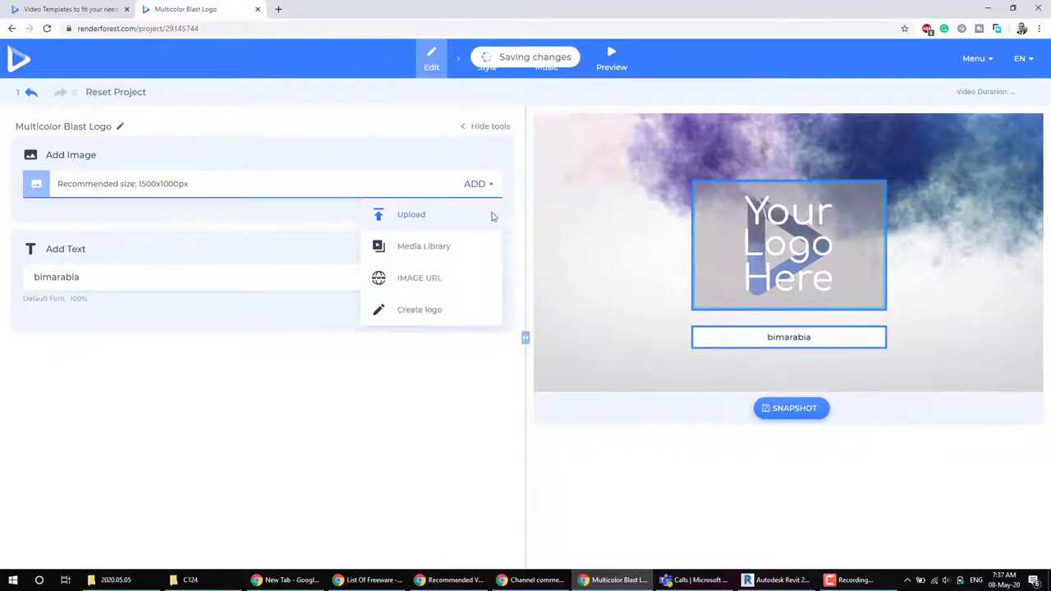
left_click(491, 214)
double_click(164, 257)
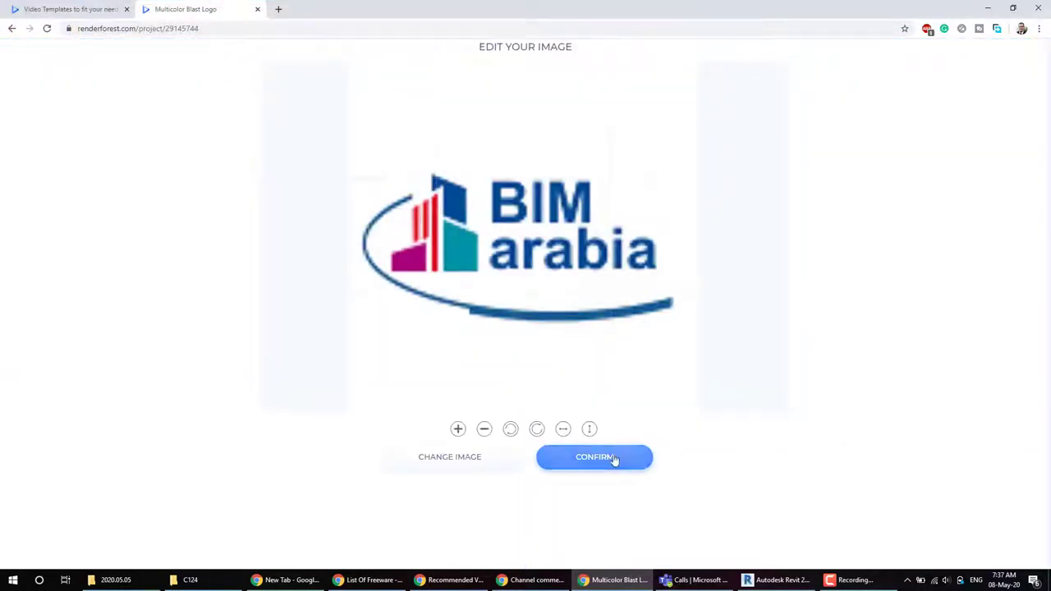
left_click(615, 459)
Step: Pick the fourth, coloured-smoke Look in the Style settings
left_click(812, 415)
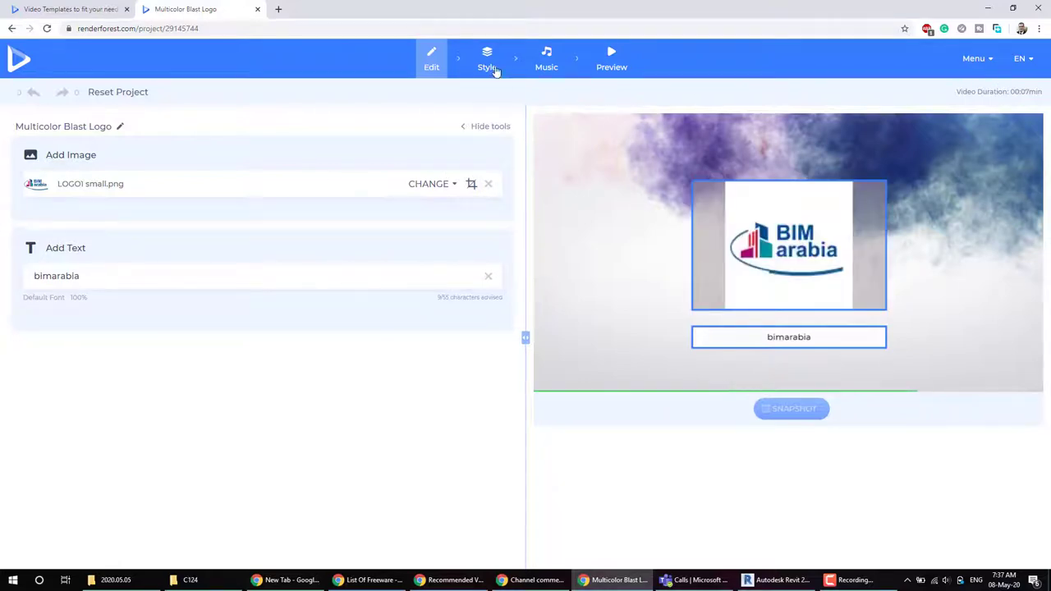
left_click(488, 62)
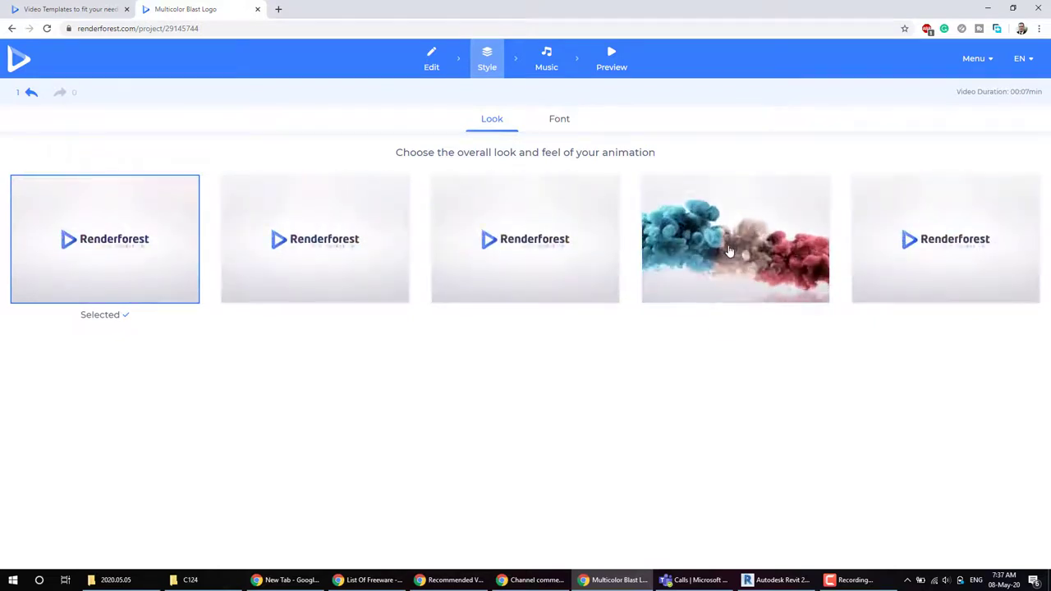
left_click(730, 251)
Step: Check music and voiceover, play the watermarked Multicolor Blast preview, then return to the templates
left_click(548, 73)
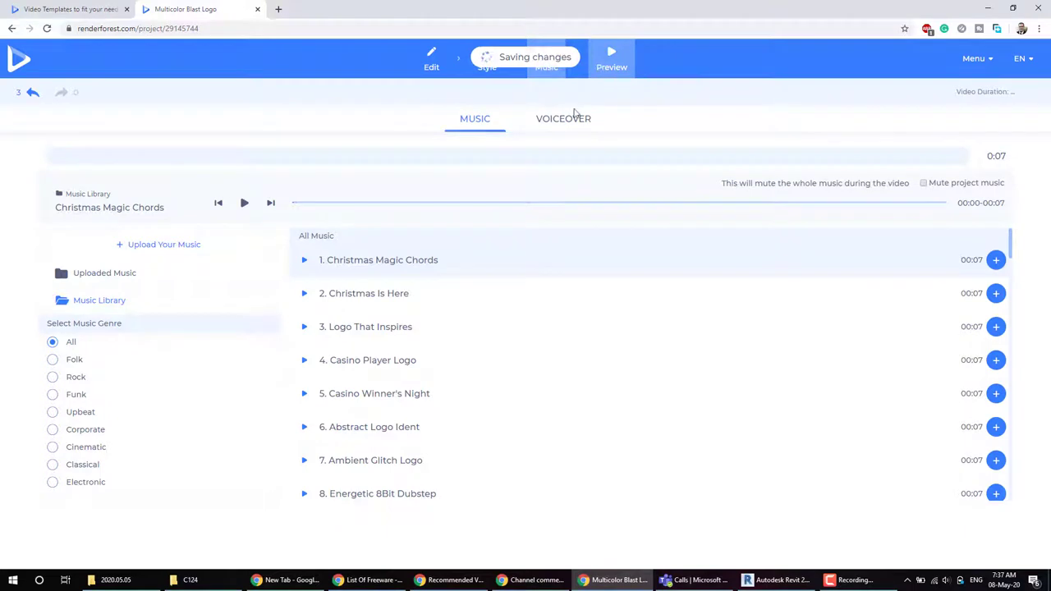
left_click(575, 115)
left_click(619, 68)
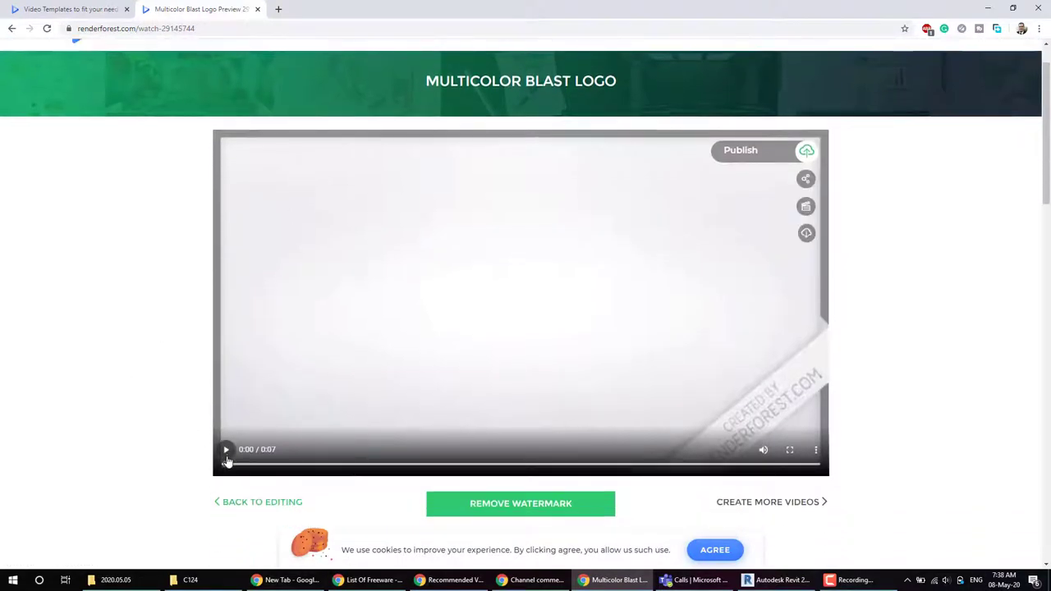
left_click(226, 471)
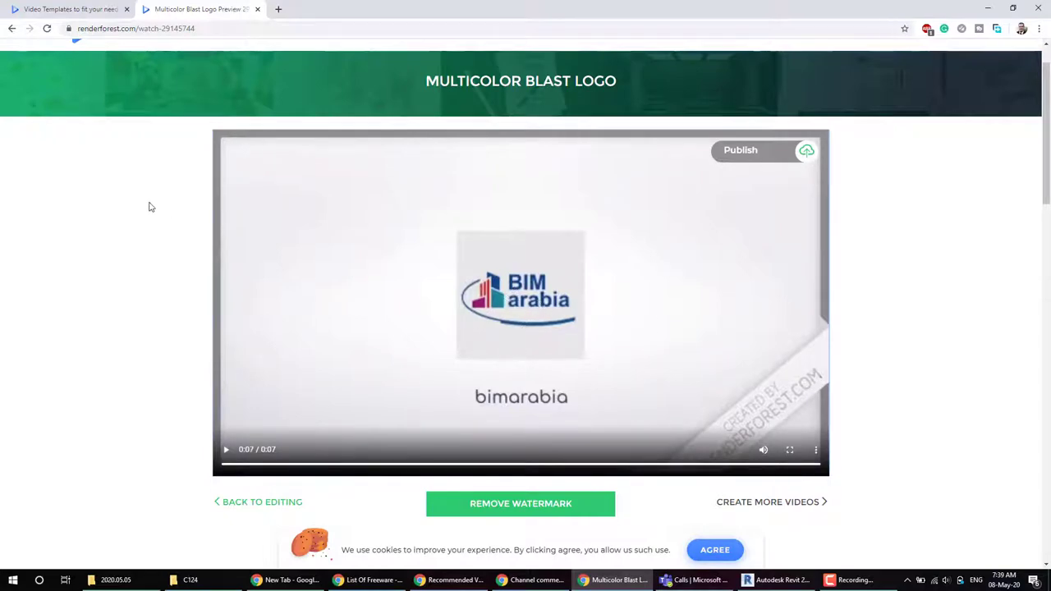
left_click(47, 8)
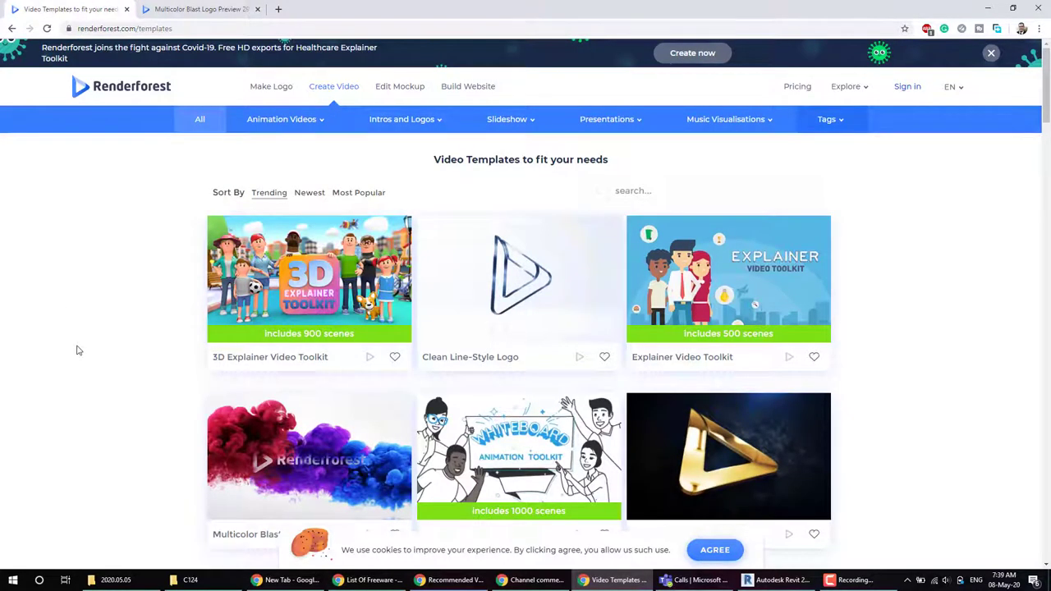
Step: Play the 3D Explainer Video Toolkit sample and start a new project from it
scroll(76, 351, "down", 3)
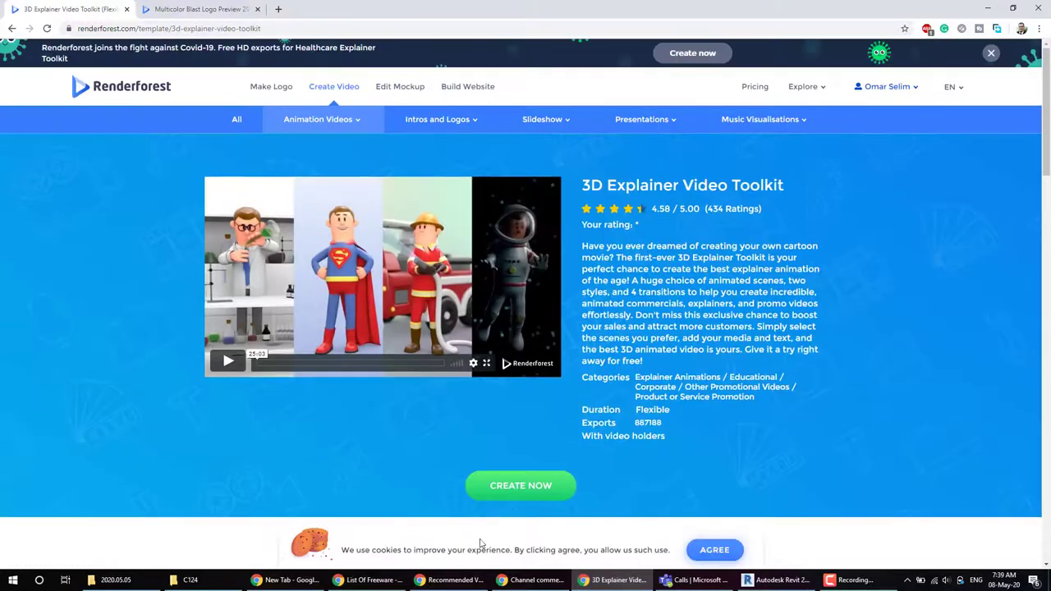
left_click(228, 367)
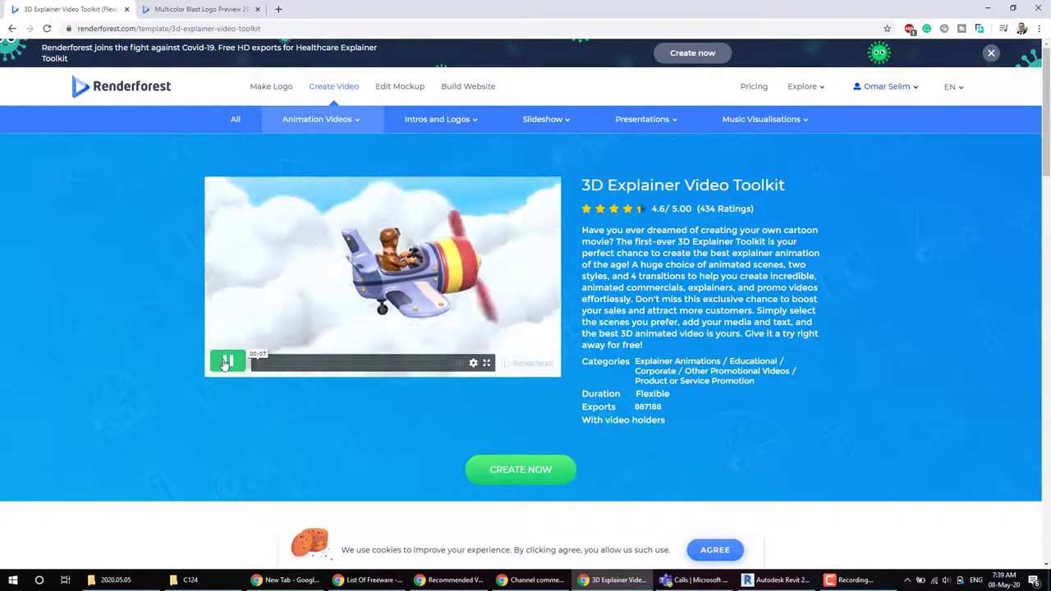
left_click(547, 476)
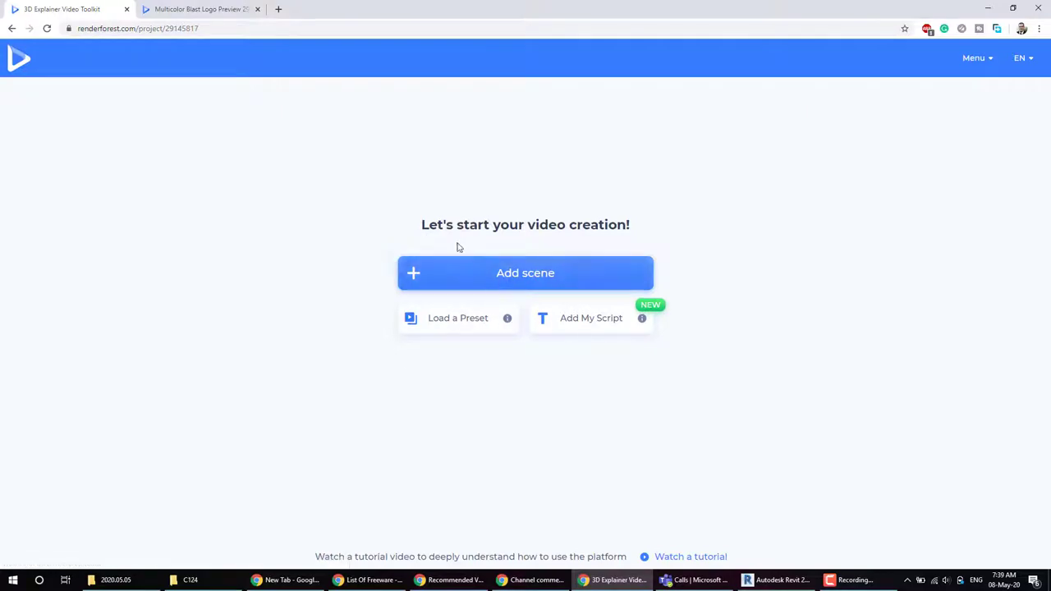
Step: Insert 'Boy sitting at the school desk, thinking and writing' from the boy character animations as scene 1
left_click(498, 286)
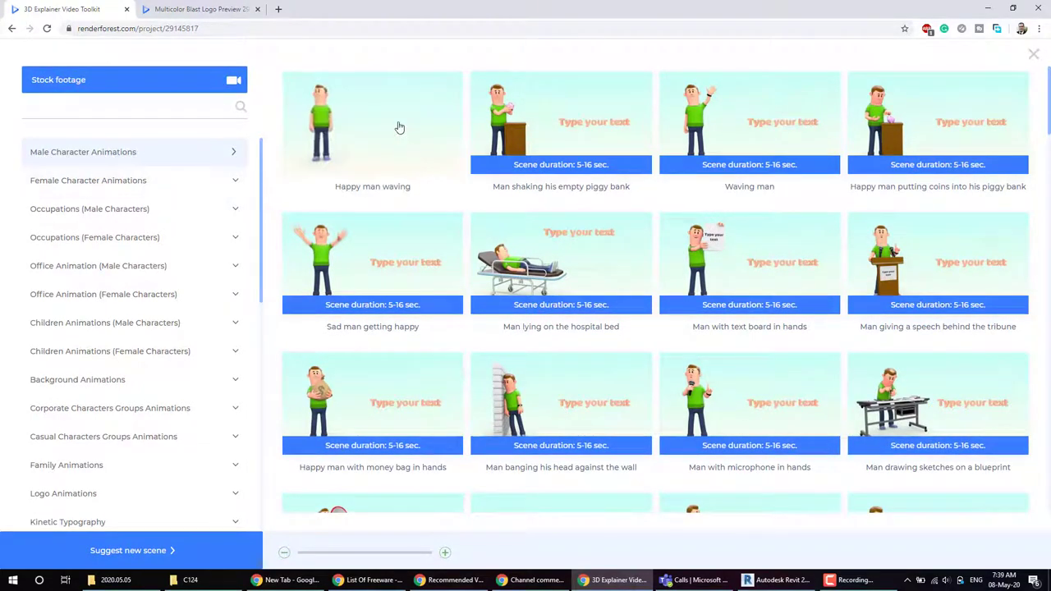
left_click(148, 182)
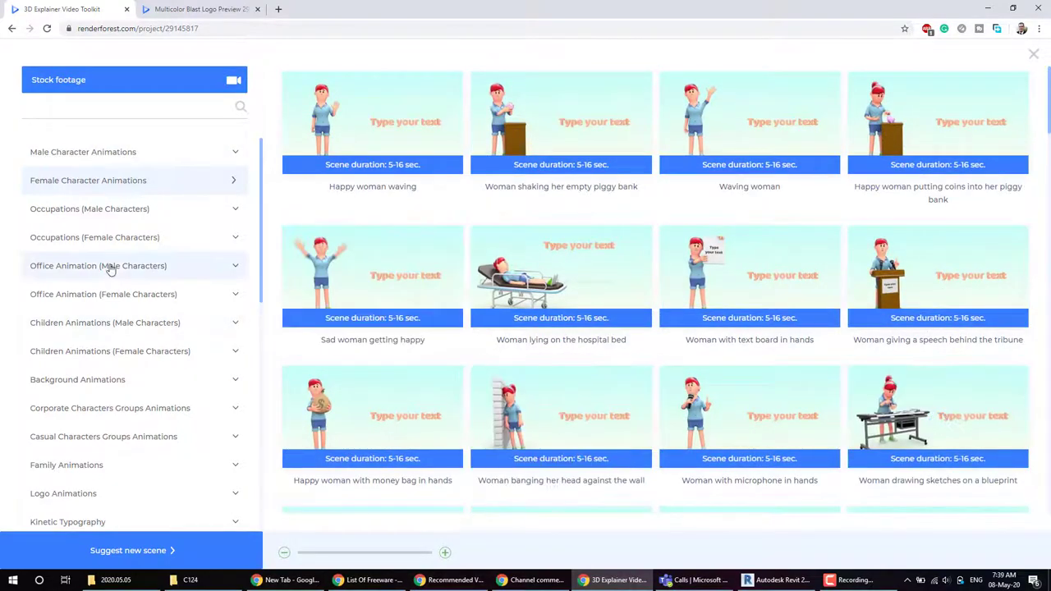
left_click(110, 267)
left_click(130, 324)
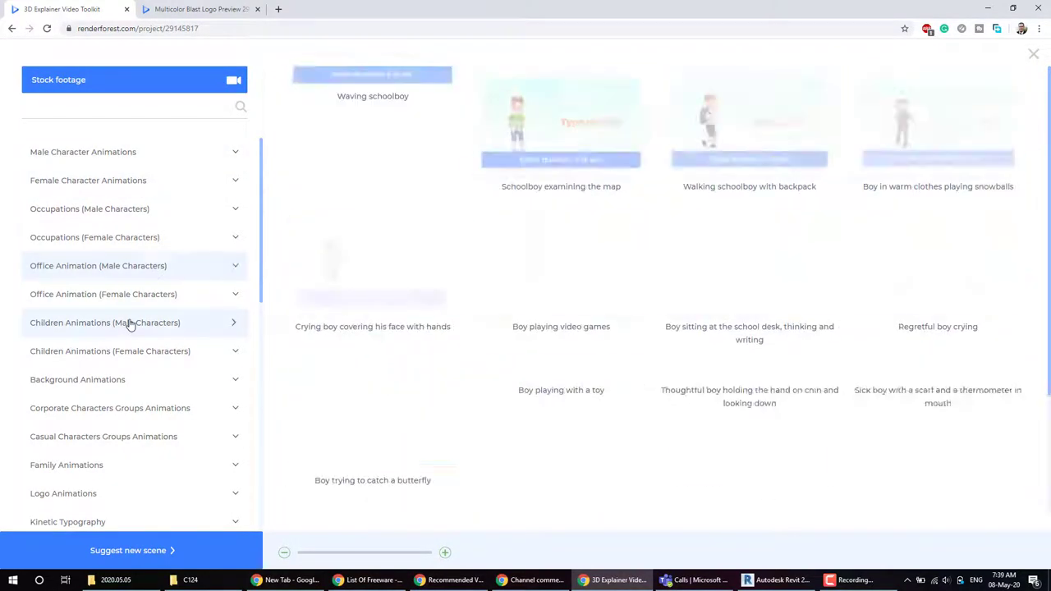
mouse_move(749, 261)
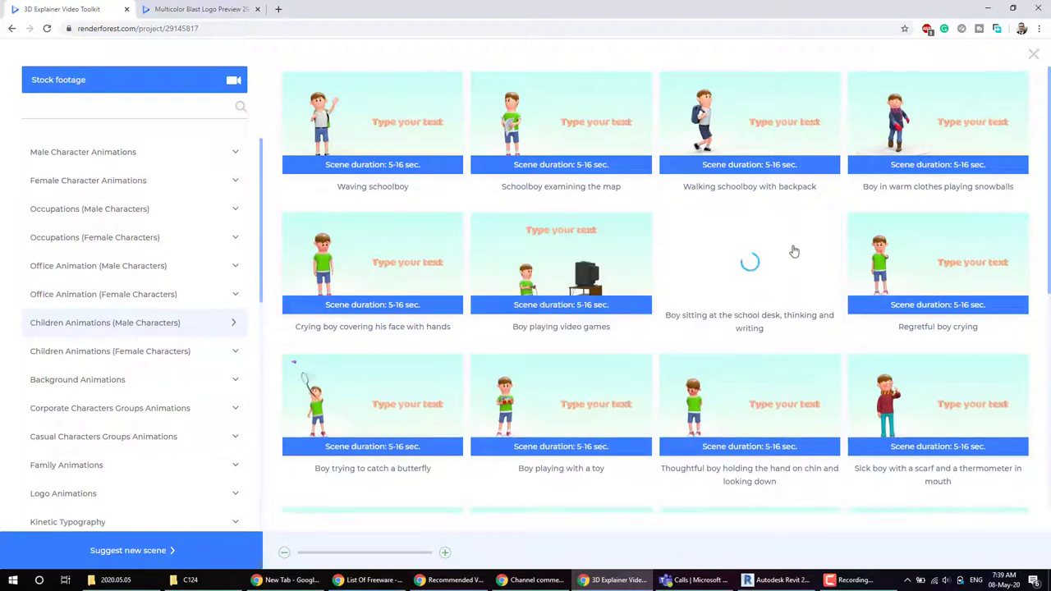
left_click(784, 264)
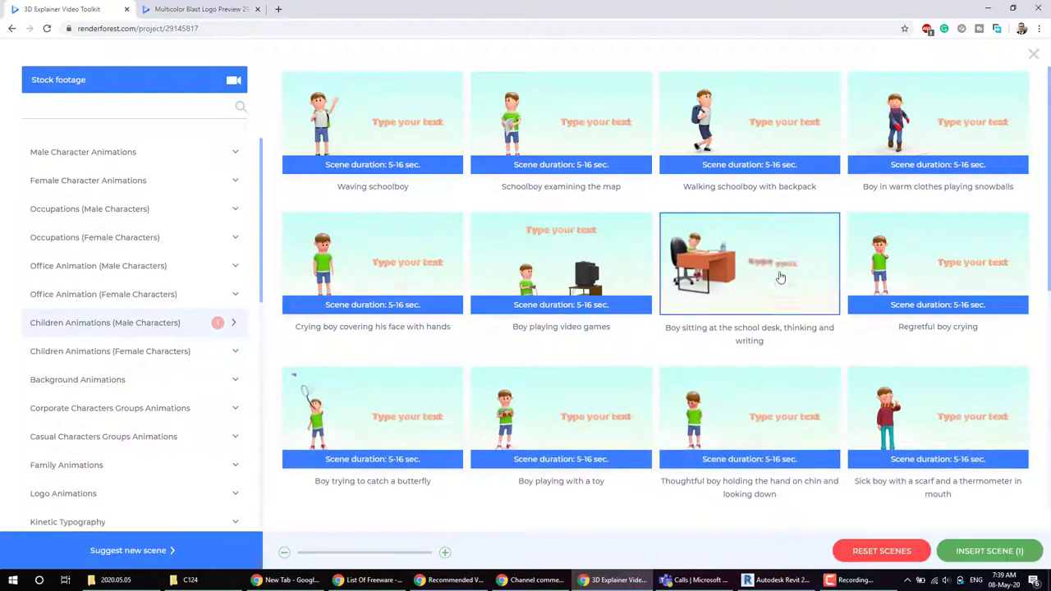
left_click(990, 551)
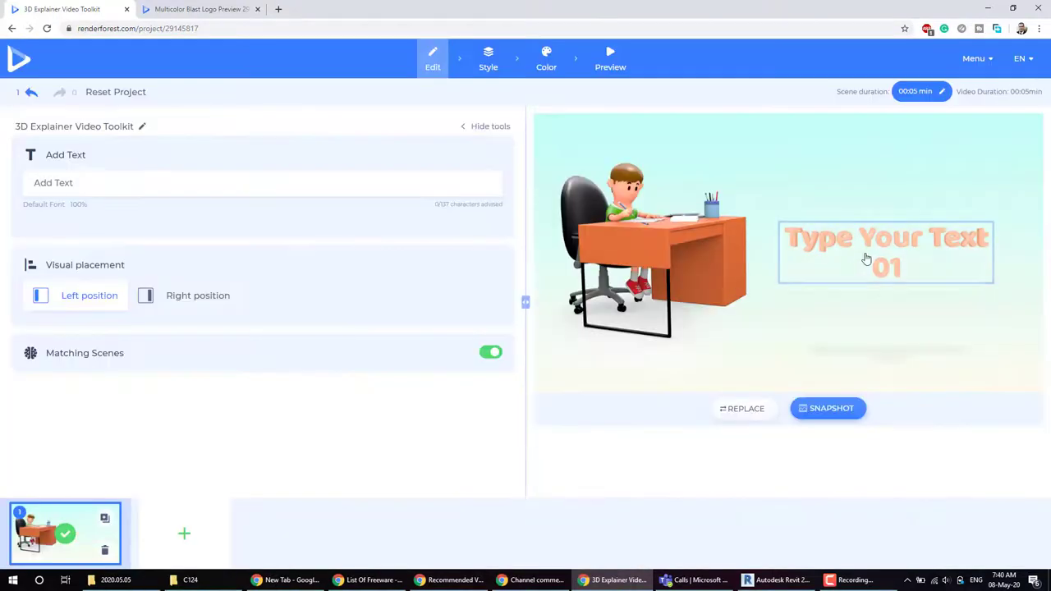
Step: Caption the first scene 'bimarabia' and save the text
left_click(867, 260)
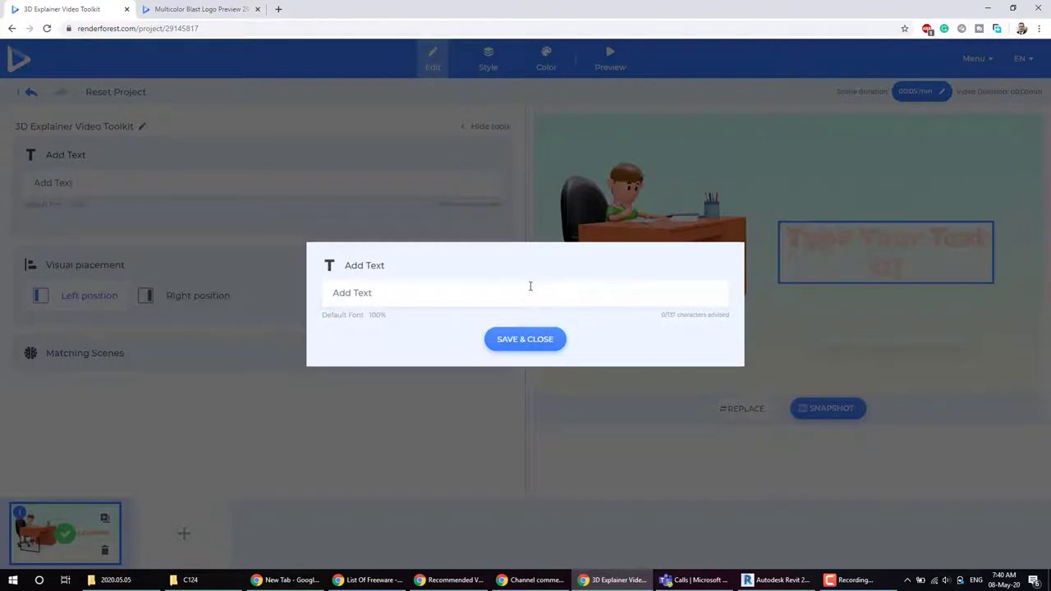
left_click(483, 293)
type("bimarabia")
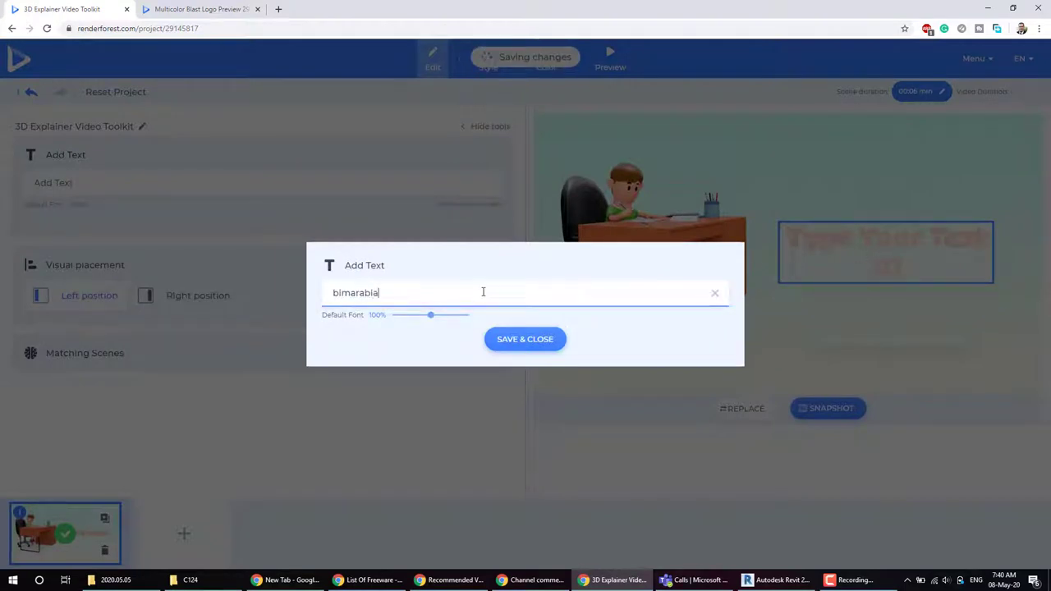
left_click(525, 340)
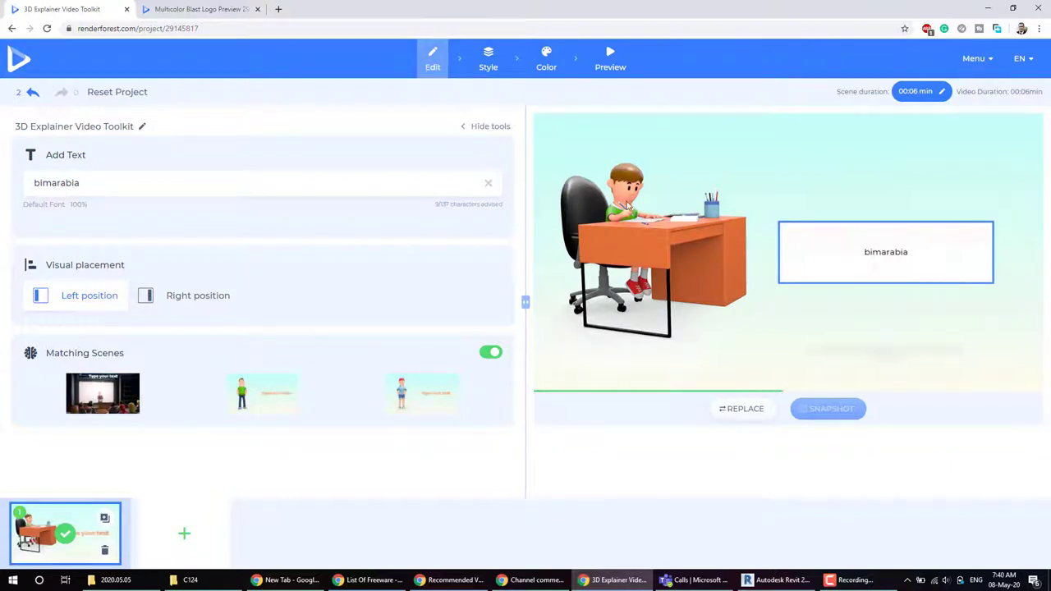
Step: Swap the first scene for the matching presentation-stage lecture hall scene, then bring up the scene library
left_click(271, 394)
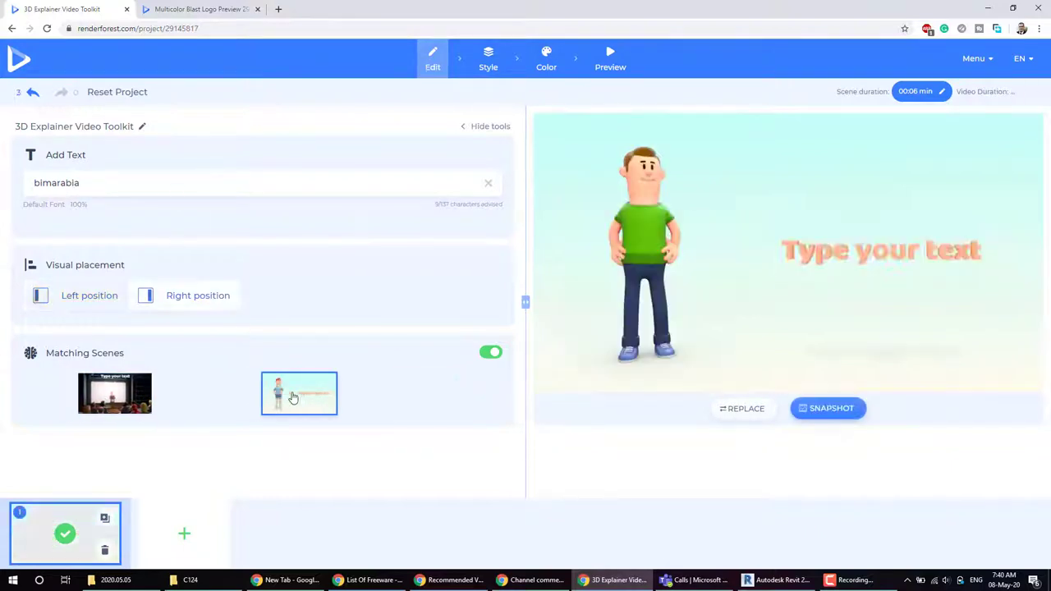
left_click(102, 395)
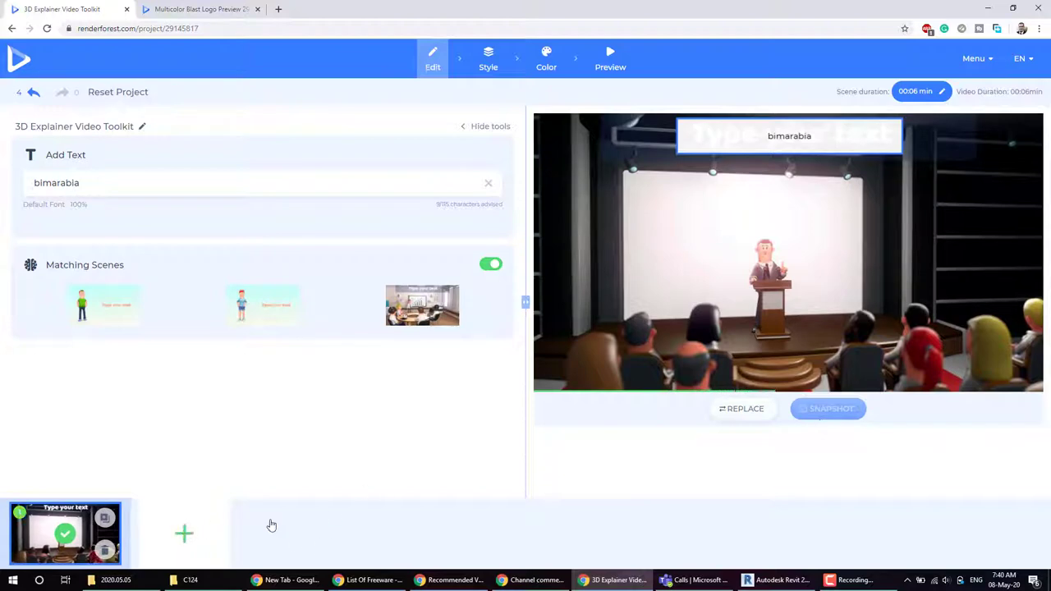
left_click(271, 525)
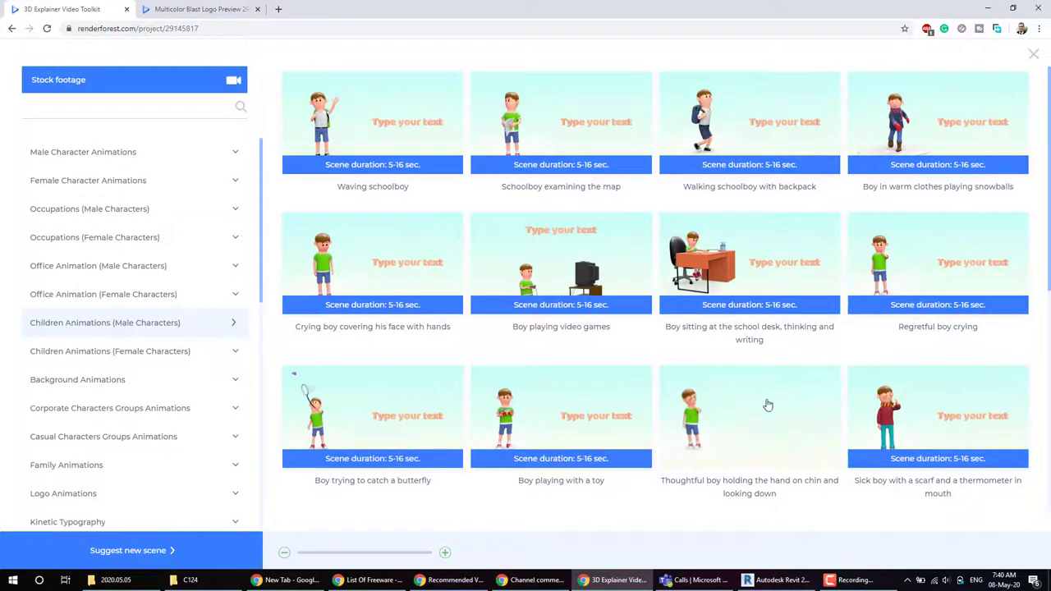
Step: Add the sick boy with scarf and thermometer as scene 2, then Family Animations' parents-playing scene as scene 3
left_click(938, 406)
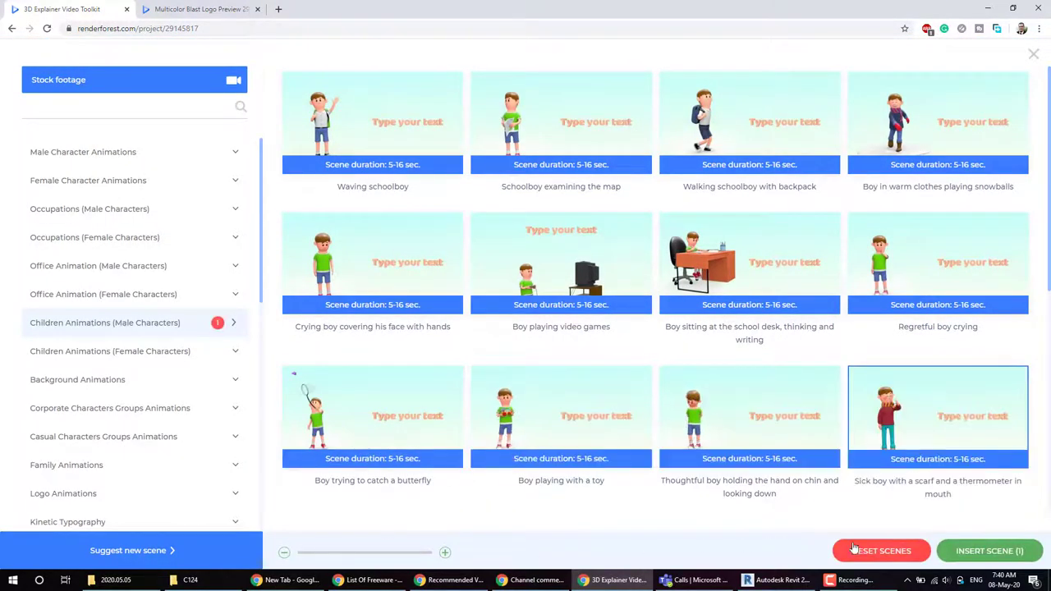
left_click(1012, 552)
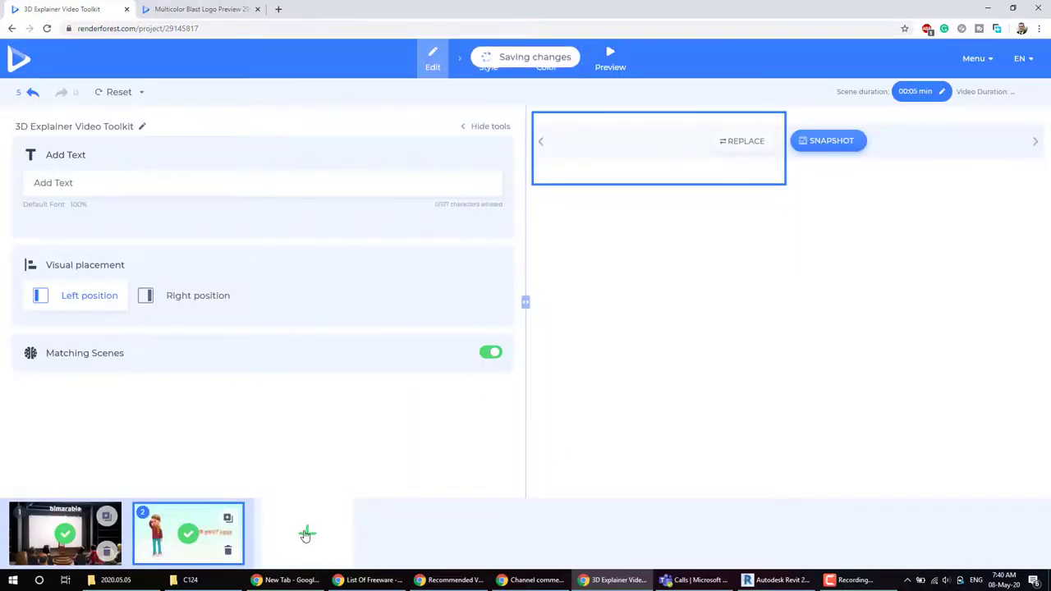
left_click(305, 535)
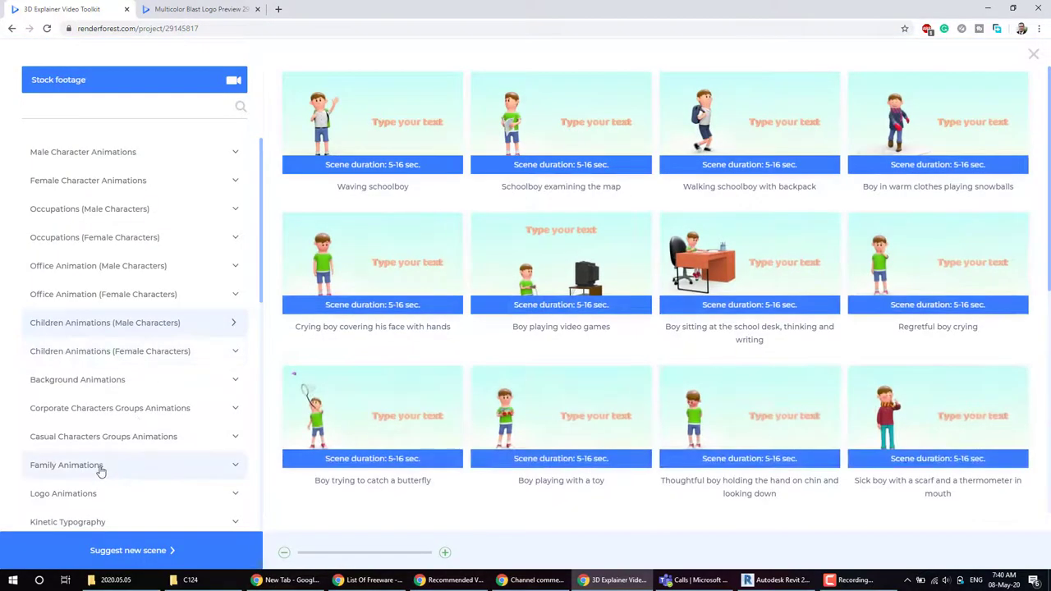
left_click(100, 466)
left_click(551, 131)
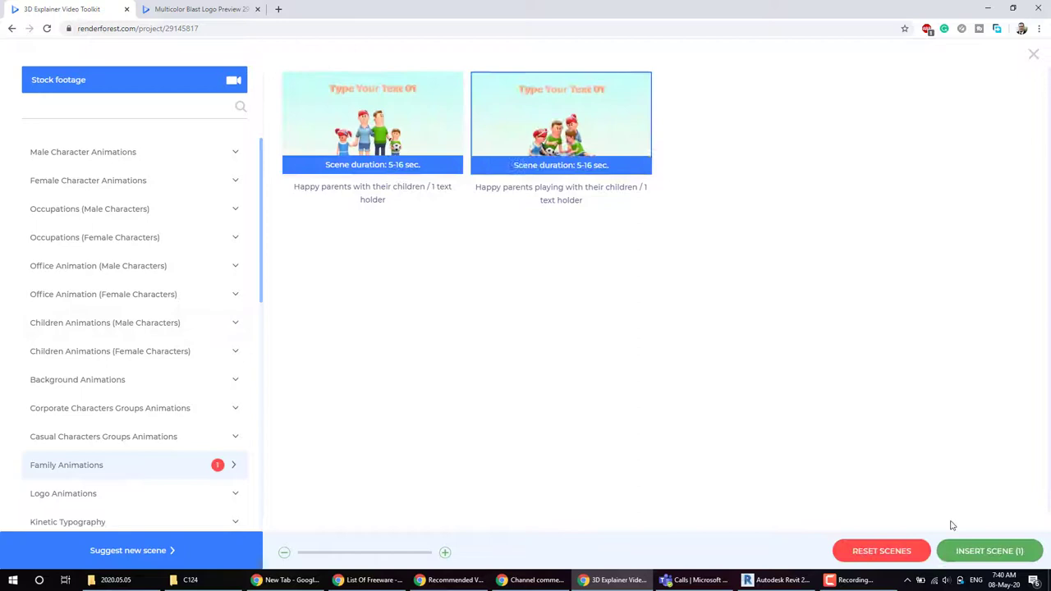
left_click(988, 553)
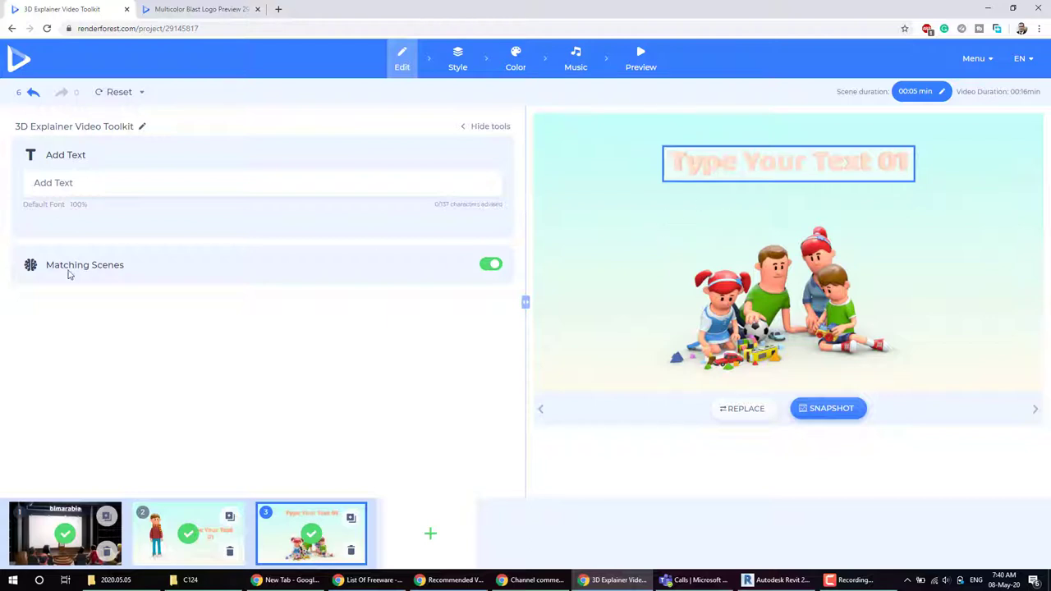
Step: Leave Style, Color and Music unchanged and render the free watermarked 0:16 preview
left_click(457, 59)
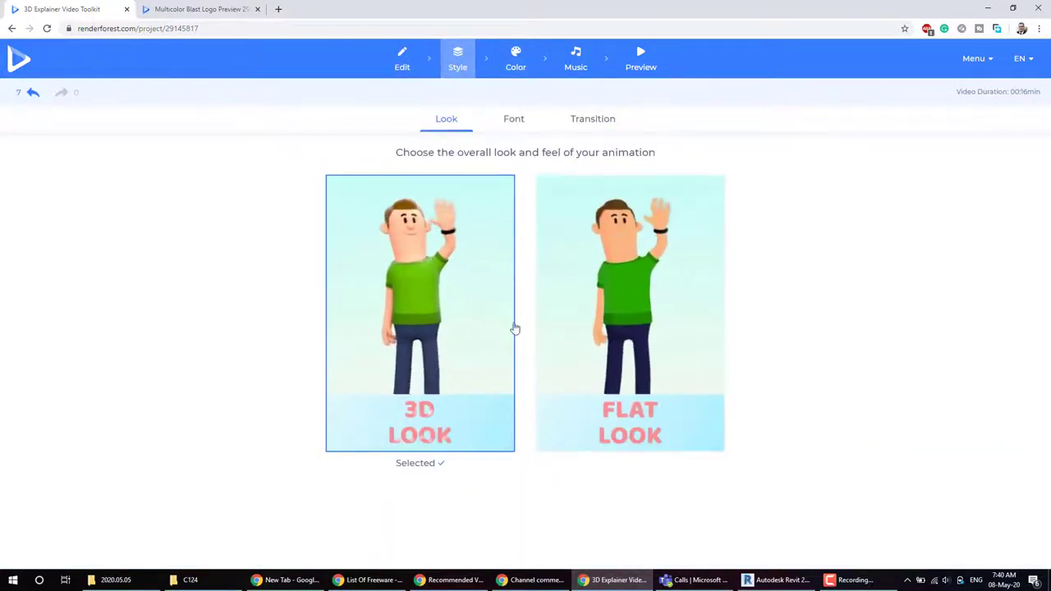
left_click(509, 77)
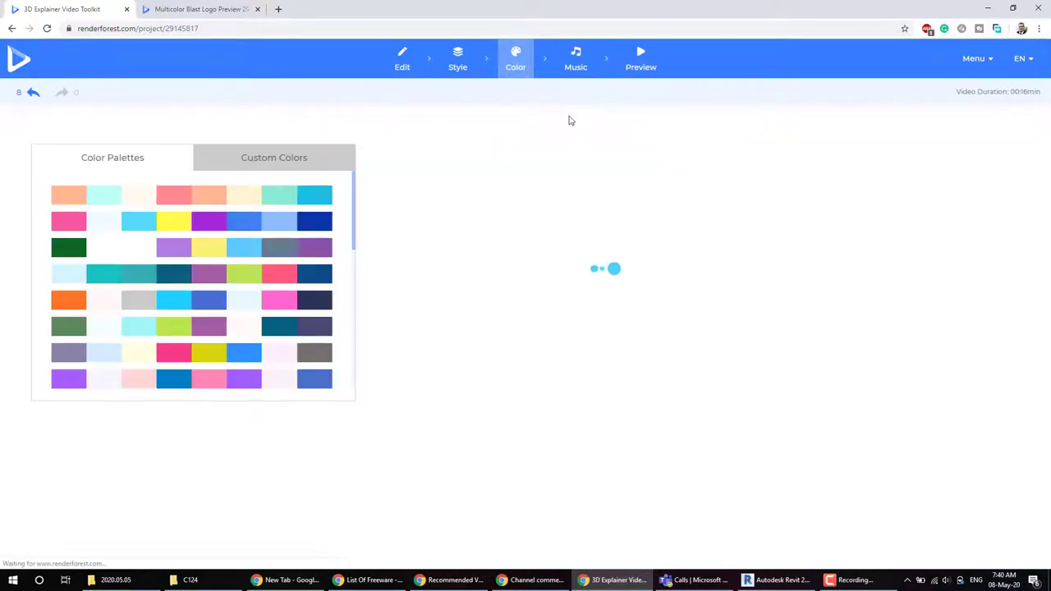
left_click(577, 65)
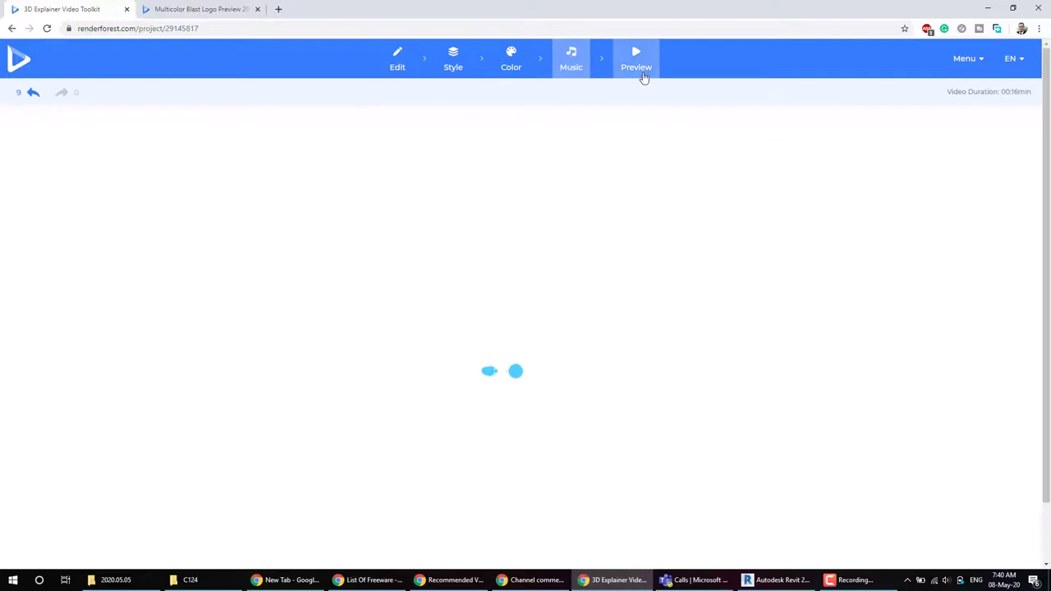
left_click(644, 77)
left_click(629, 301)
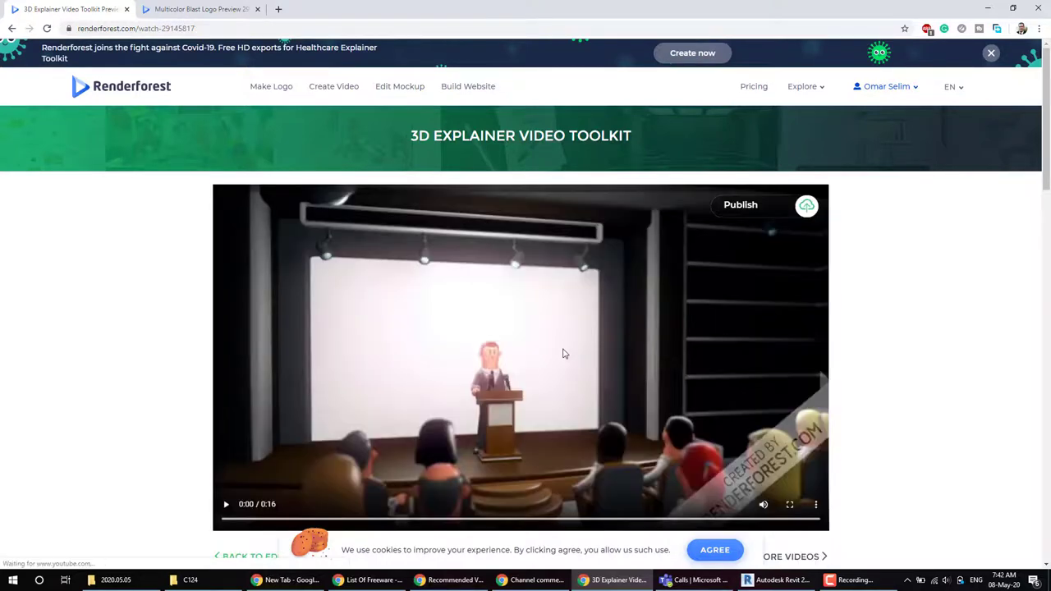
Step: Play the watermarked preview from the bimarabia lecture hall scene, pausing on the family scene at 0:14
scroll(288, 427, "down", 1)
left_click(227, 451)
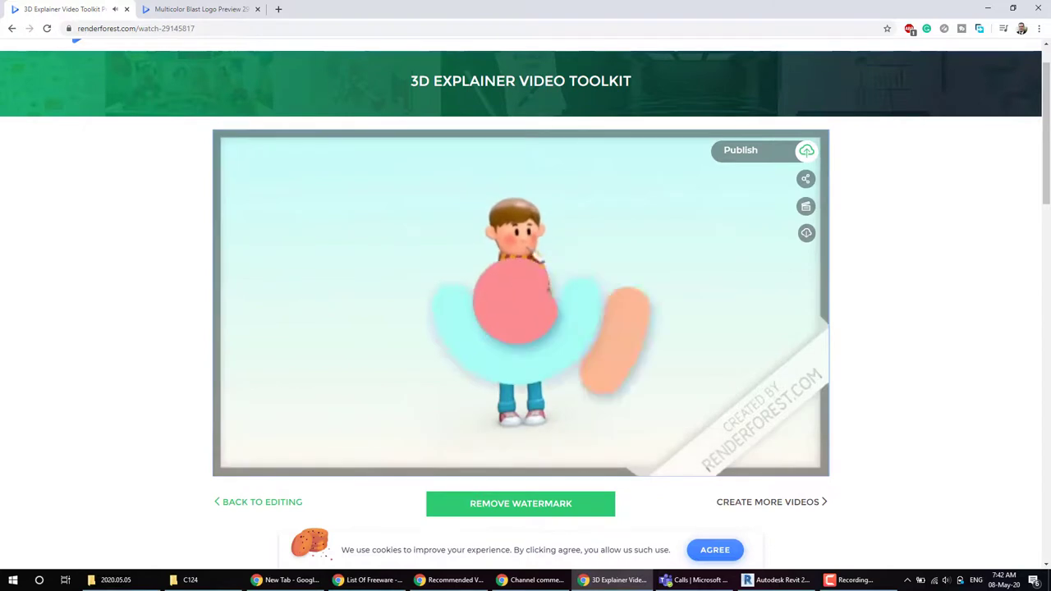
mouse_move(521, 302)
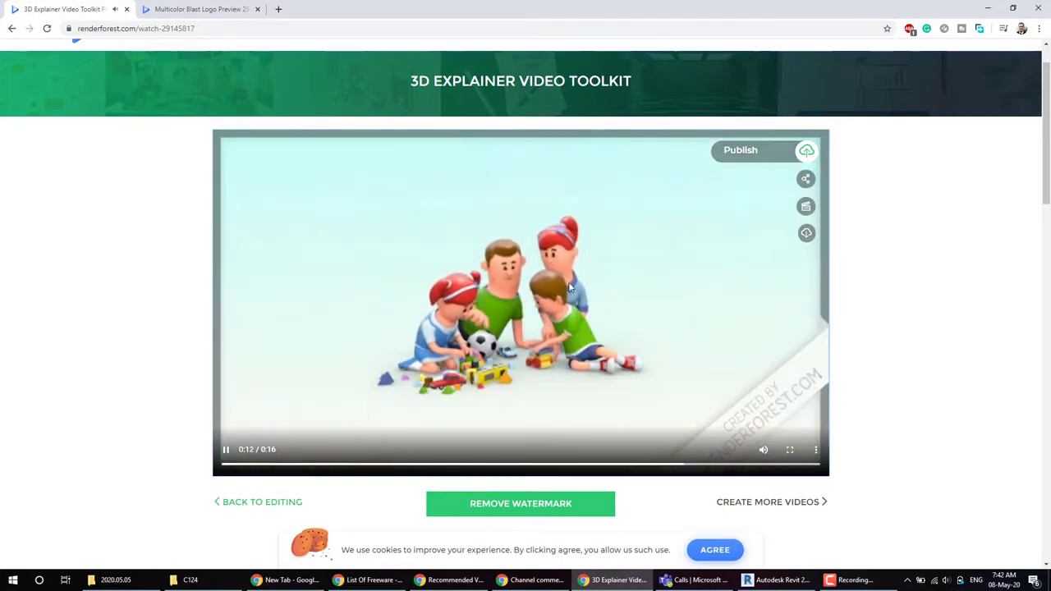
left_click(226, 449)
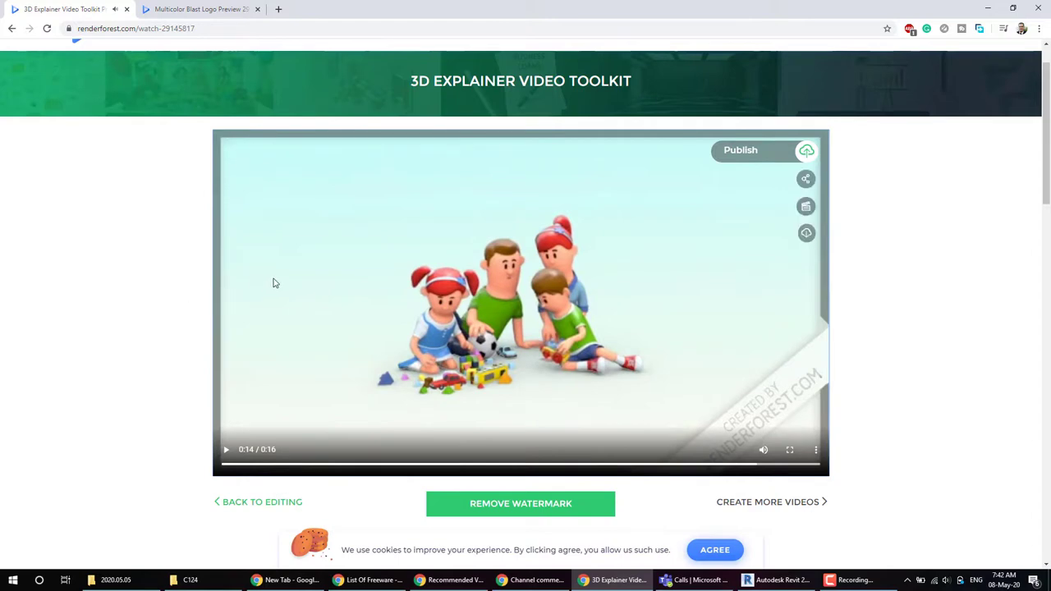
scroll(507, 300, "down", 2)
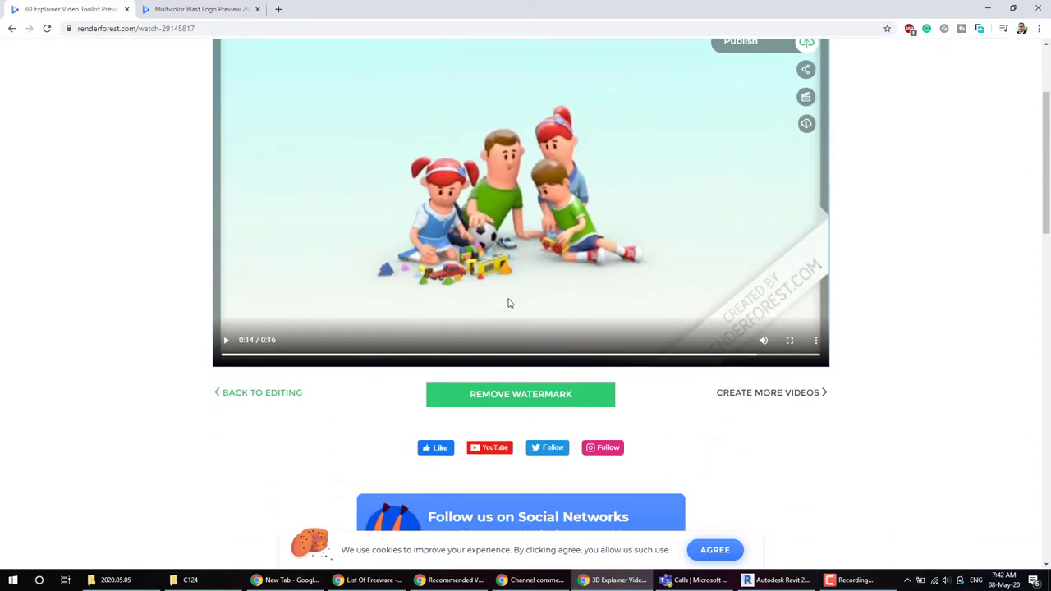
scroll(508, 304, "up", 3)
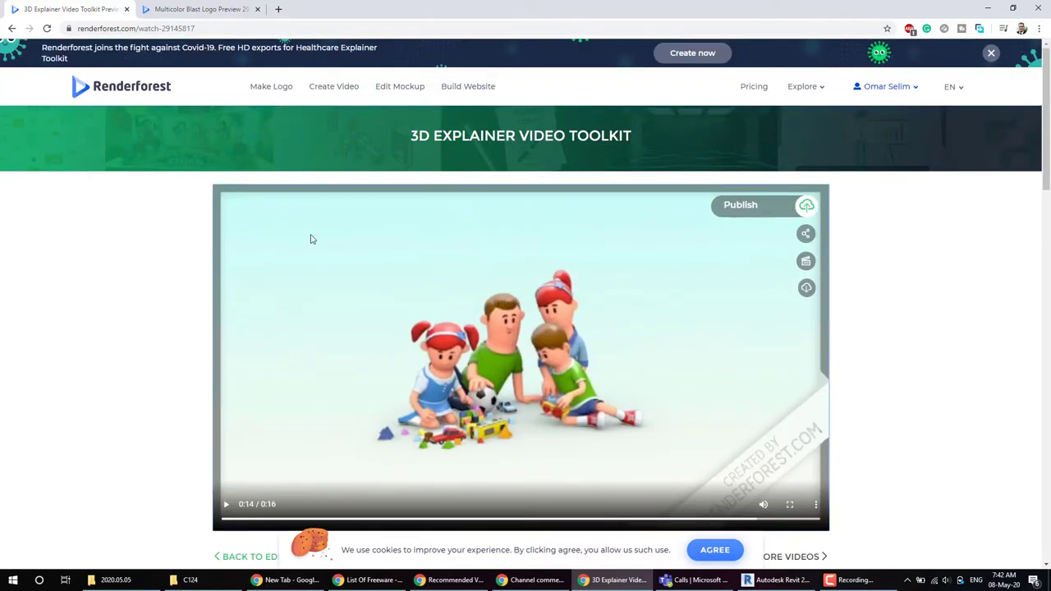